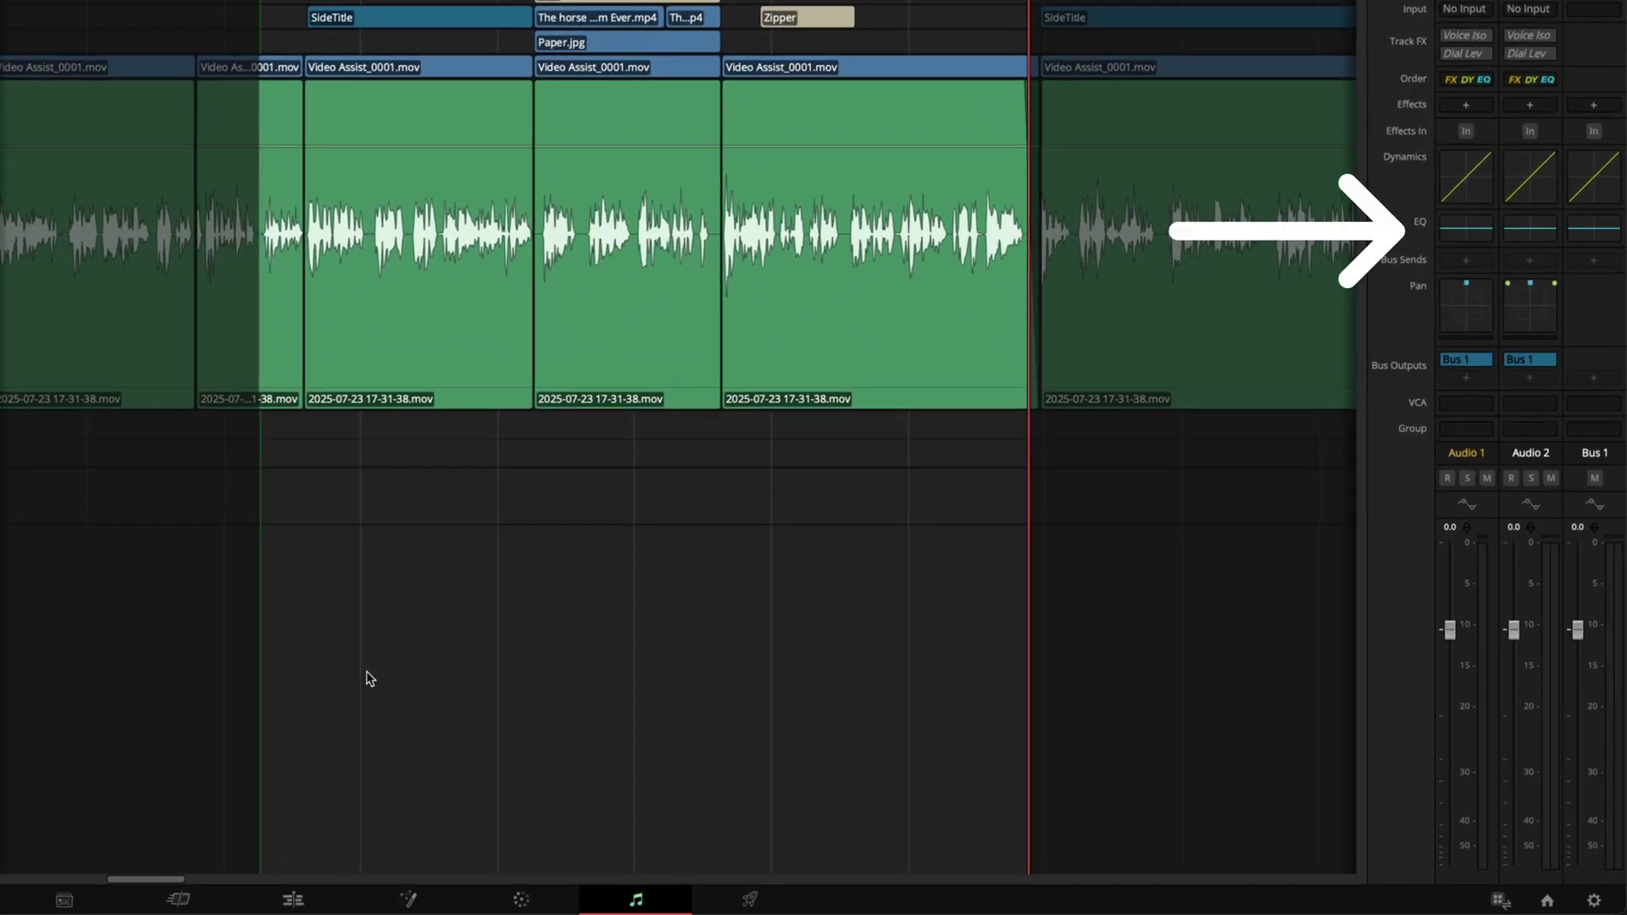
Step: Open Audio 1's equalizer from the Edit page mixer and enable Band 1 as a 70 Hz low cut
double_click(1475, 229)
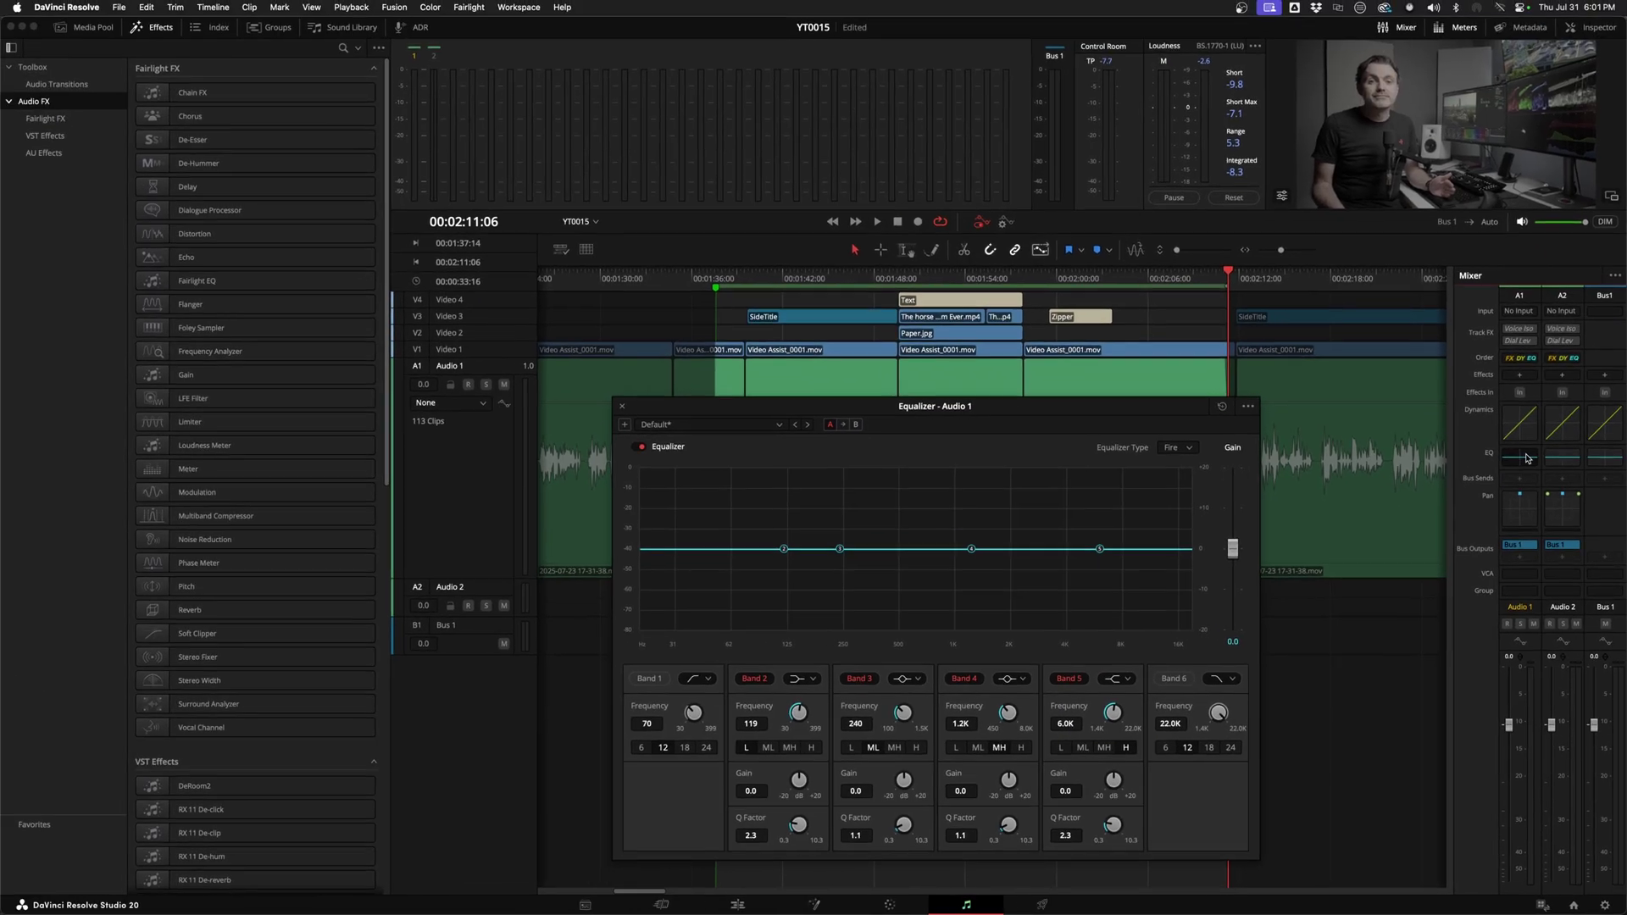
click(620, 407)
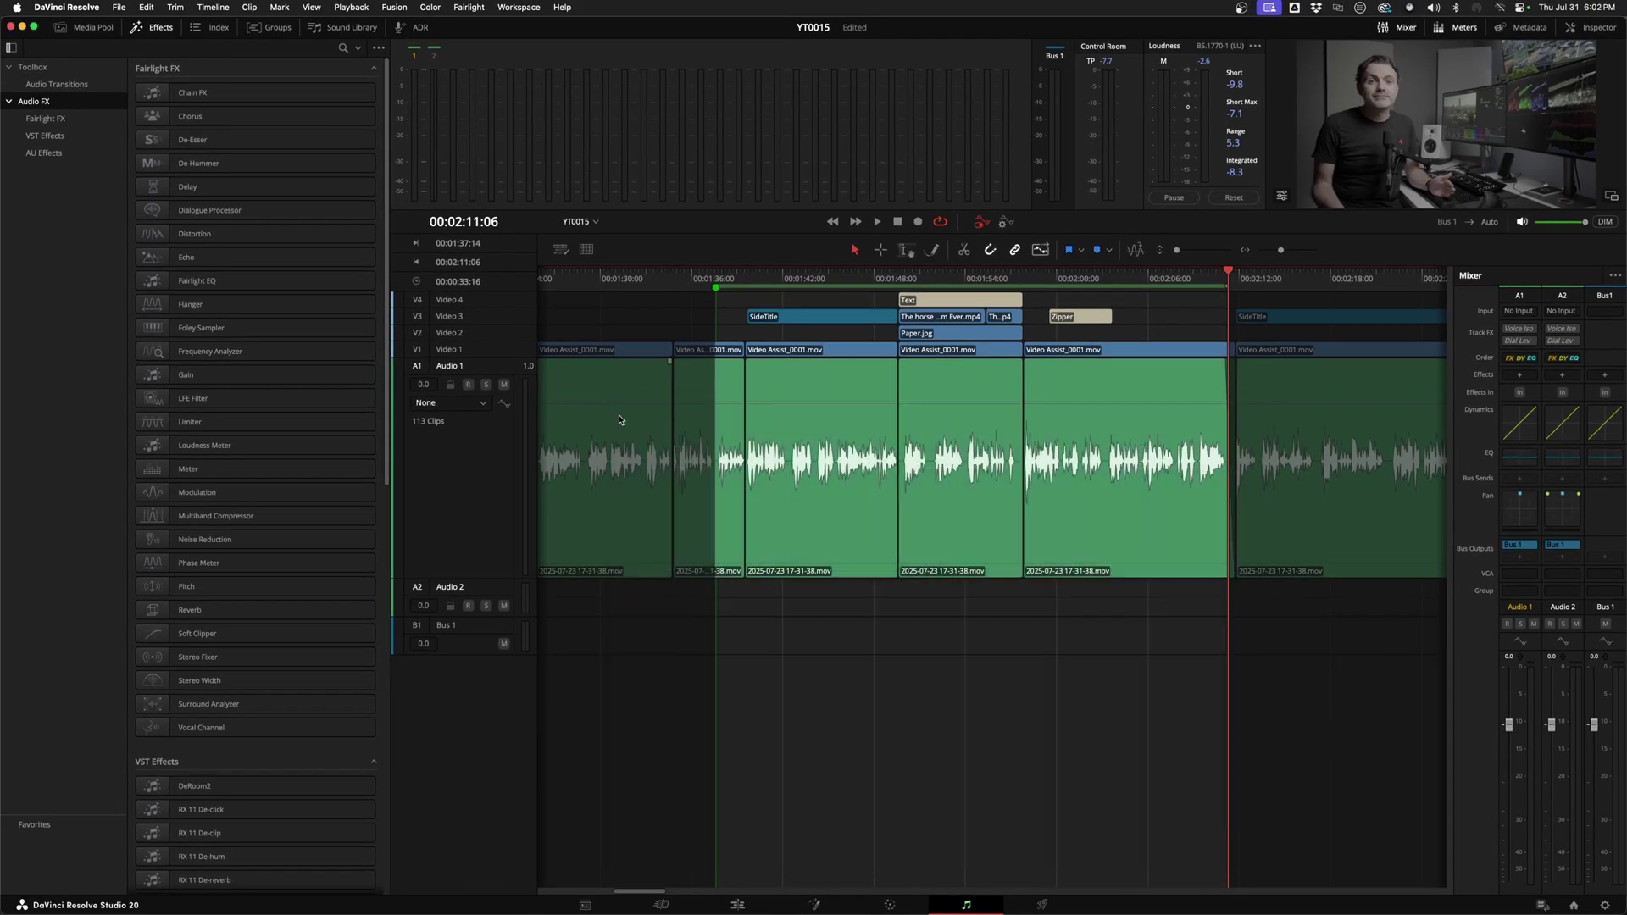
click(737, 903)
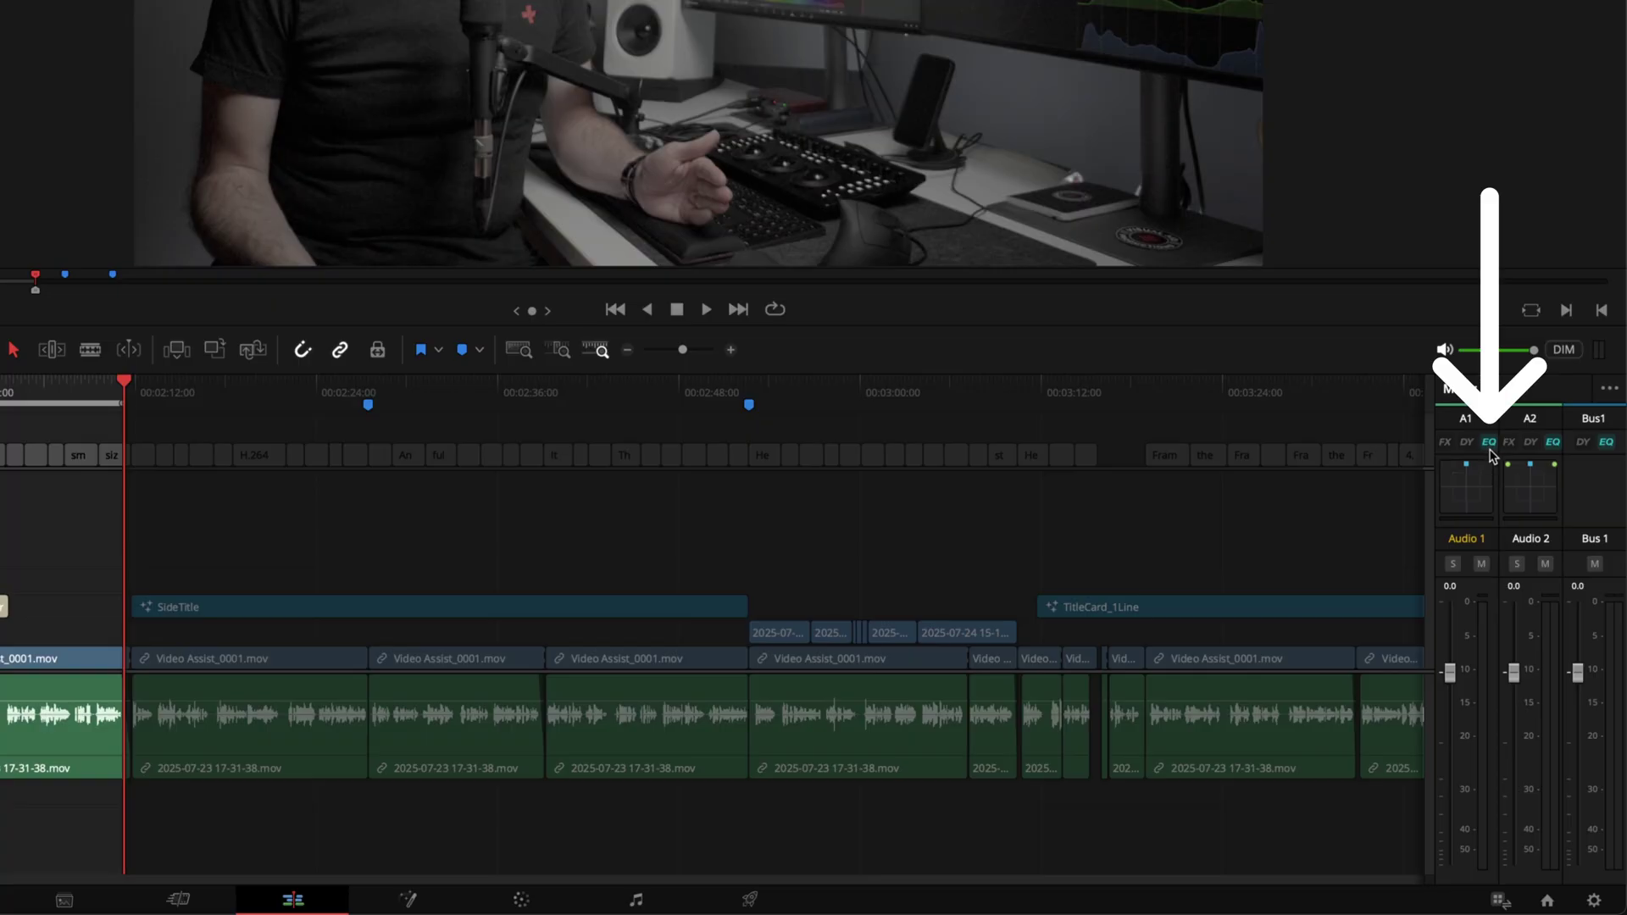
click(1491, 444)
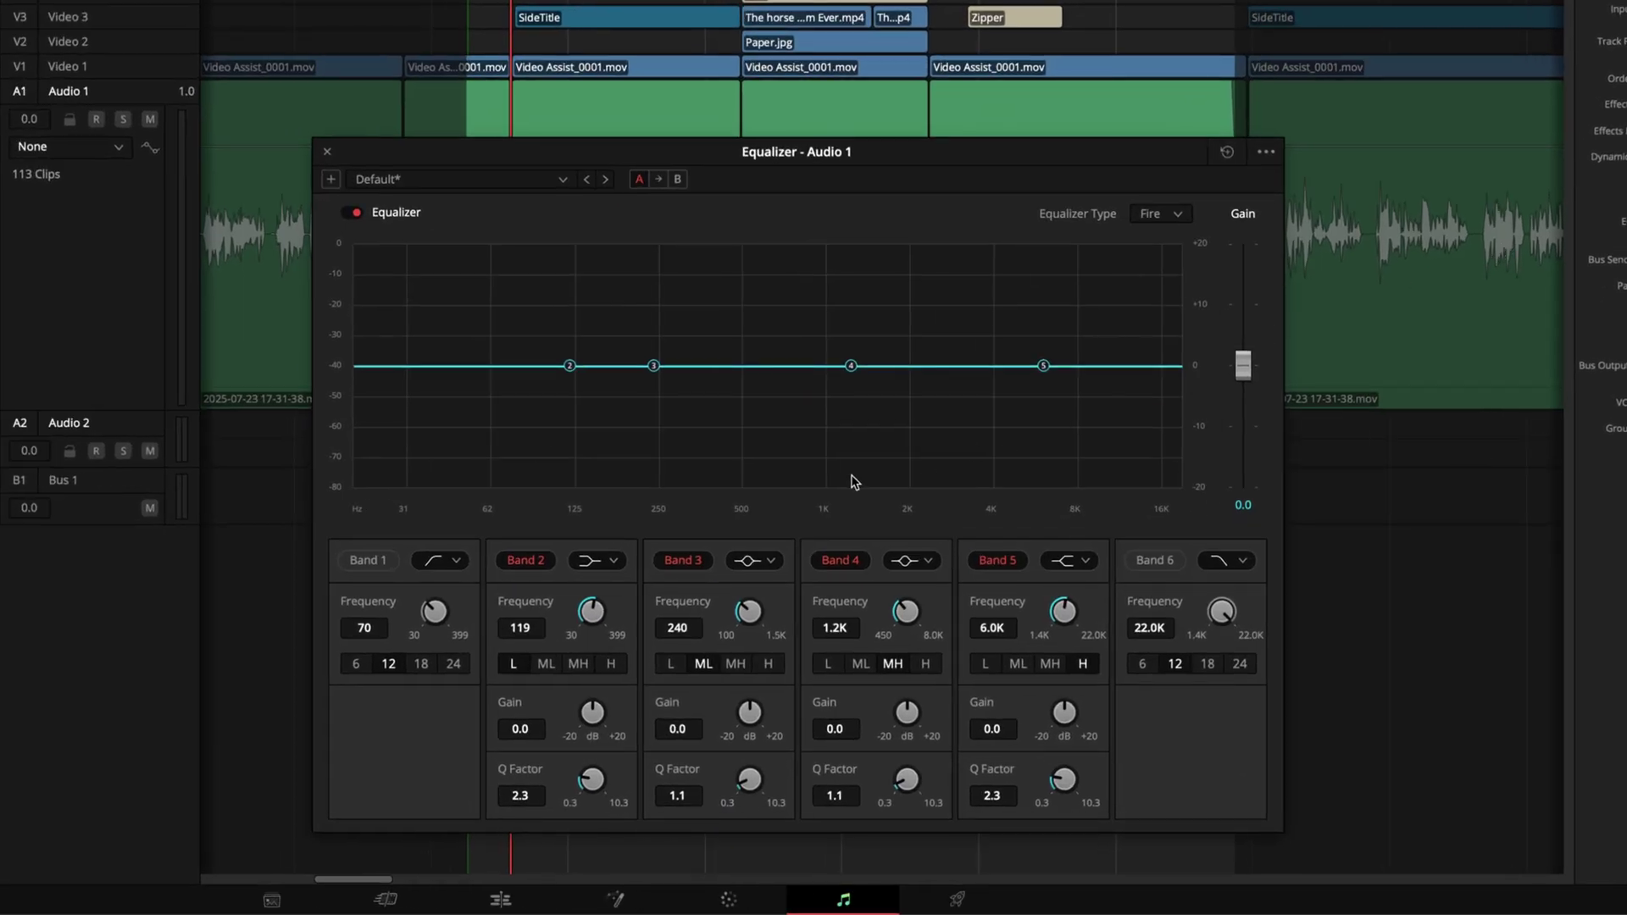
click(370, 561)
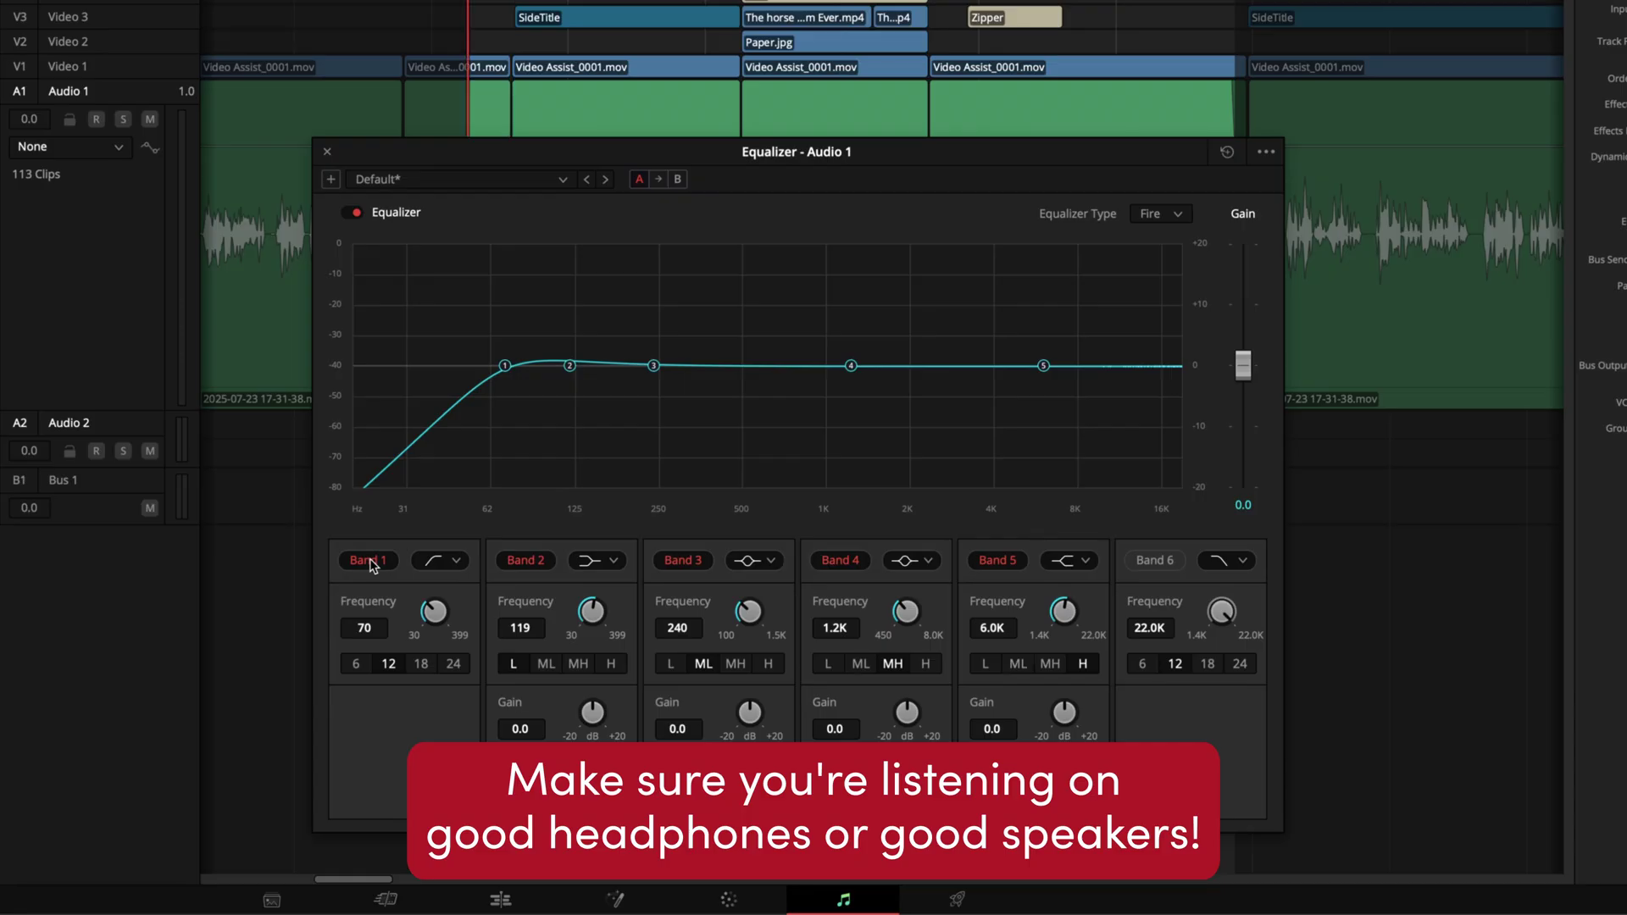
Step: While the dialogue plays, raise the Band 1 low-cut frequency from 70 to 98 Hz
key(space)
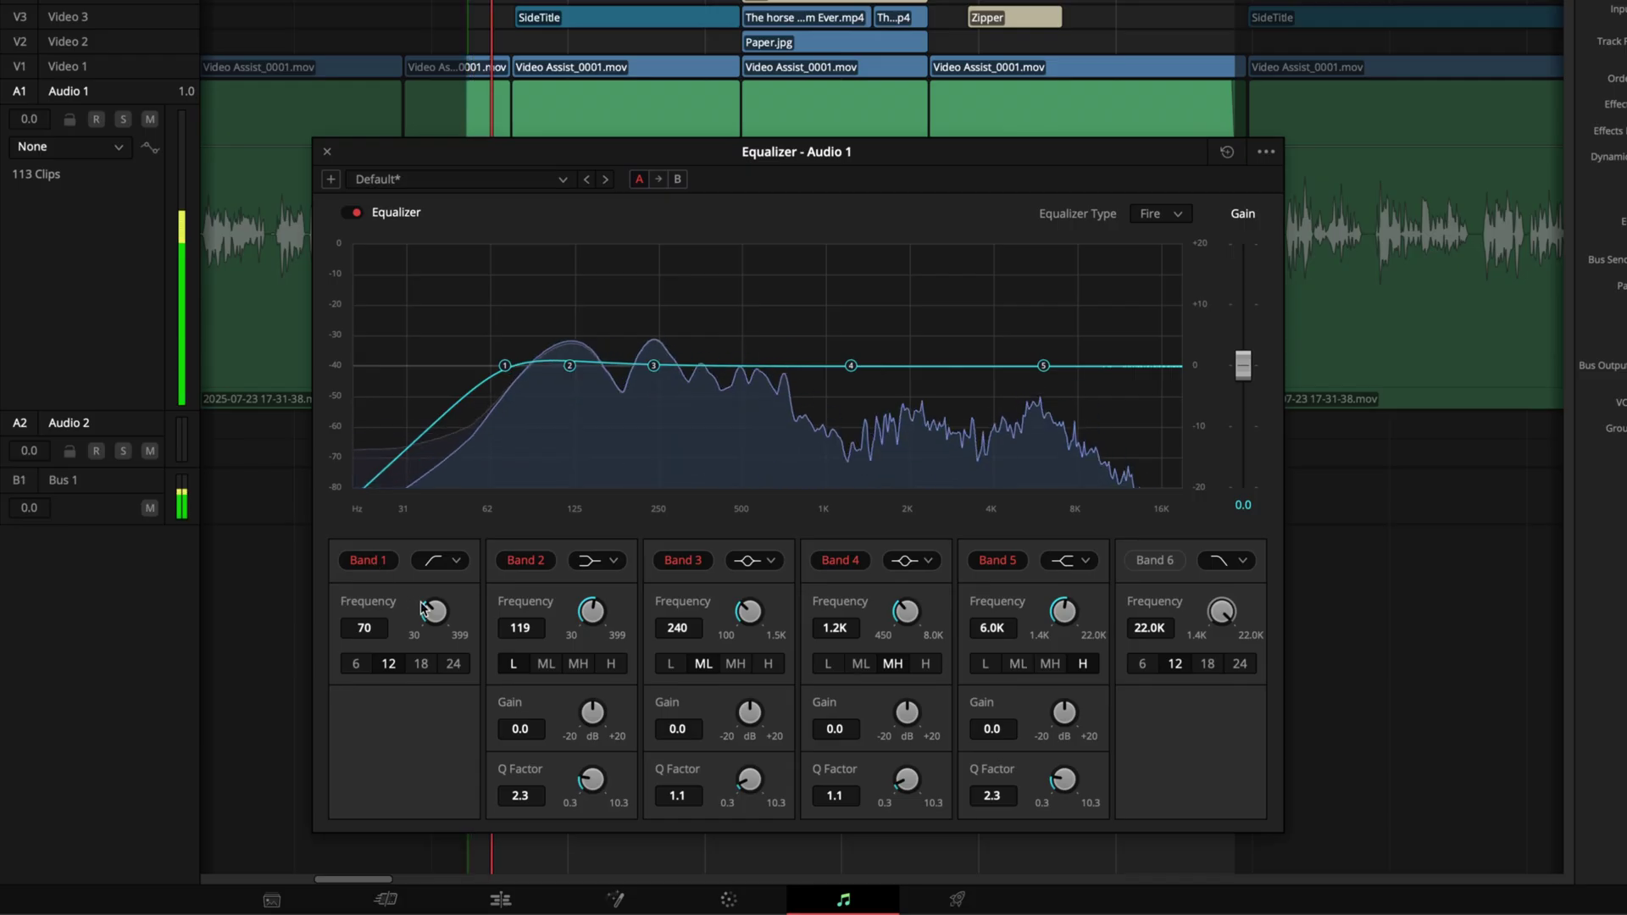
drag(422, 607, 477, 608)
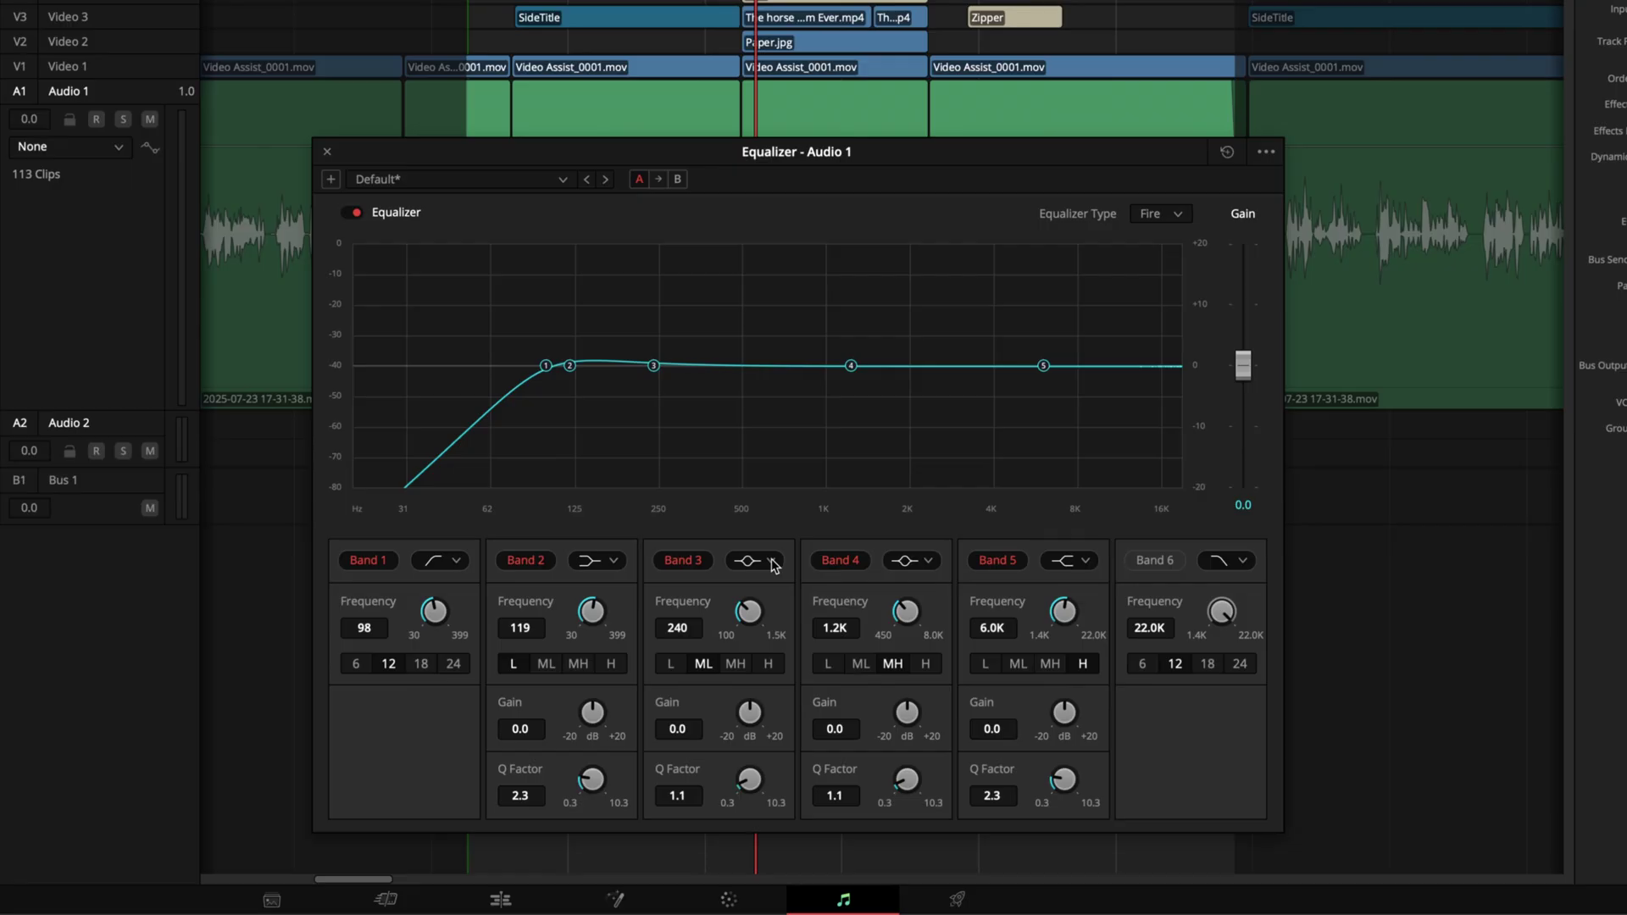
Step: Keep Band 3 as a bell at Q 10.3, sweep it to 270 Hz, and set a -4.6 dB cut
click(773, 563)
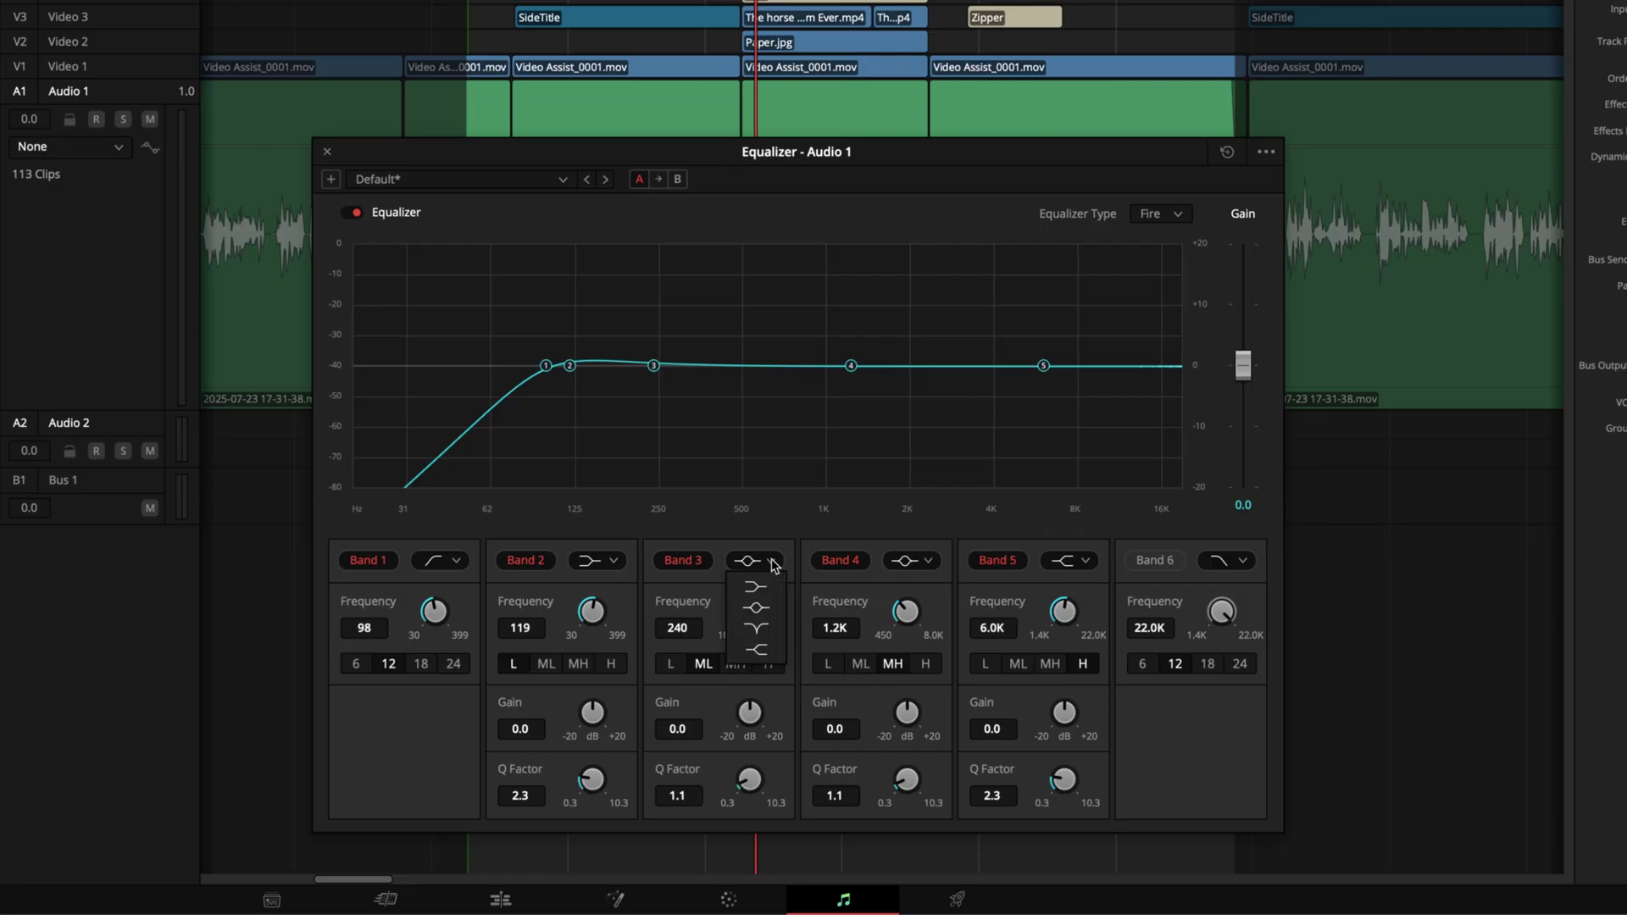
click(762, 614)
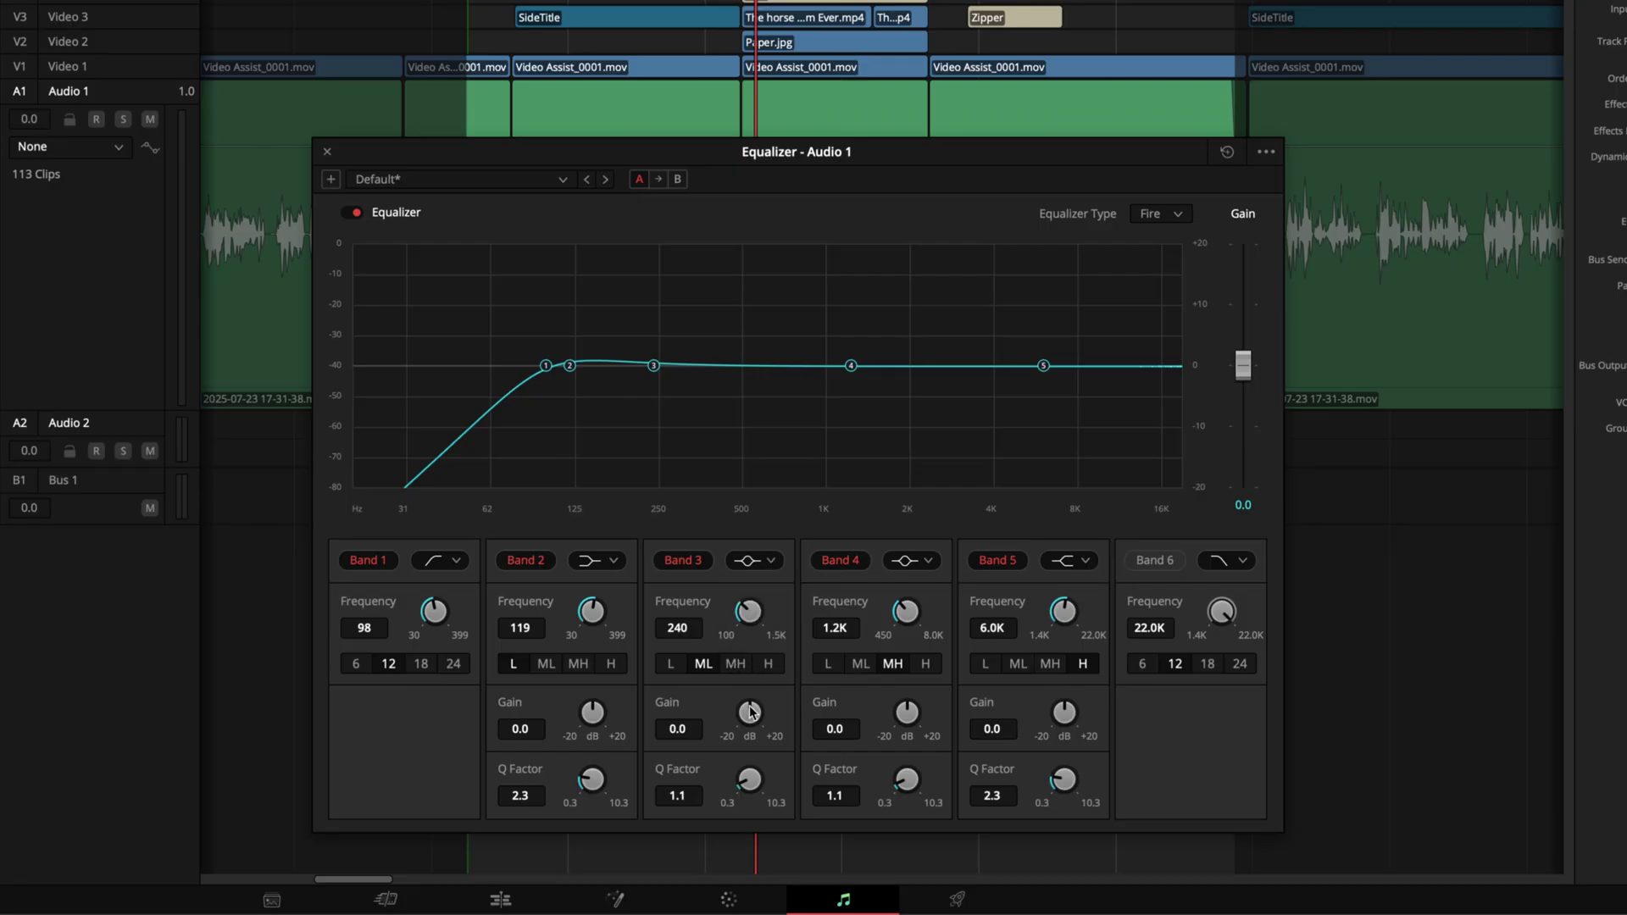
drag(750, 711, 878, 710)
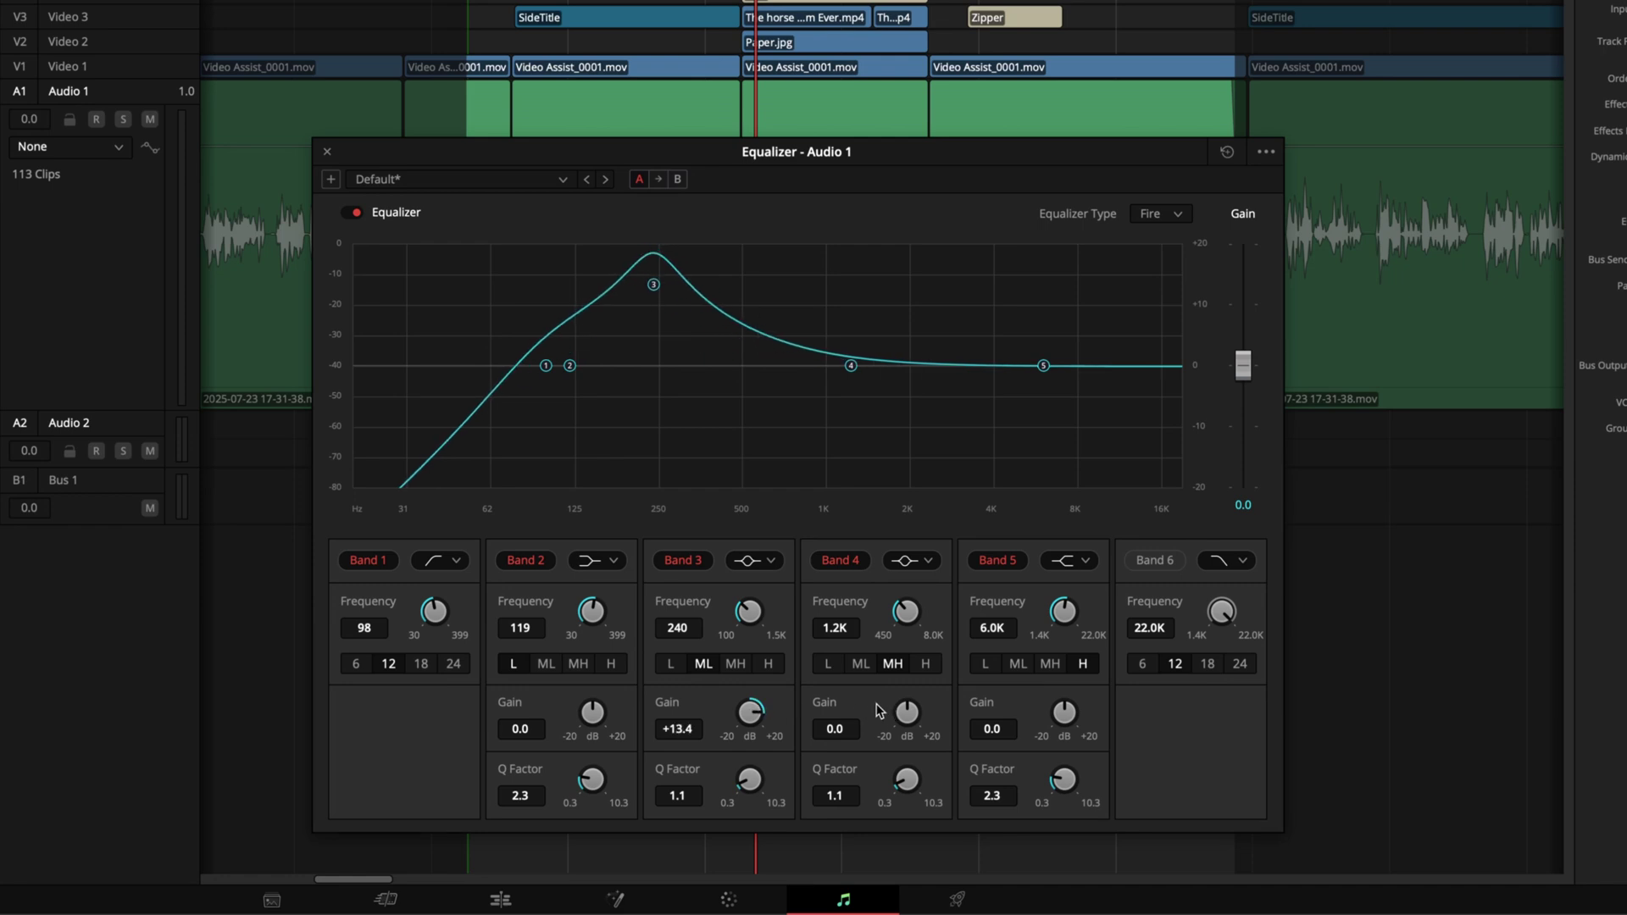
drag(756, 794, 1232, 759)
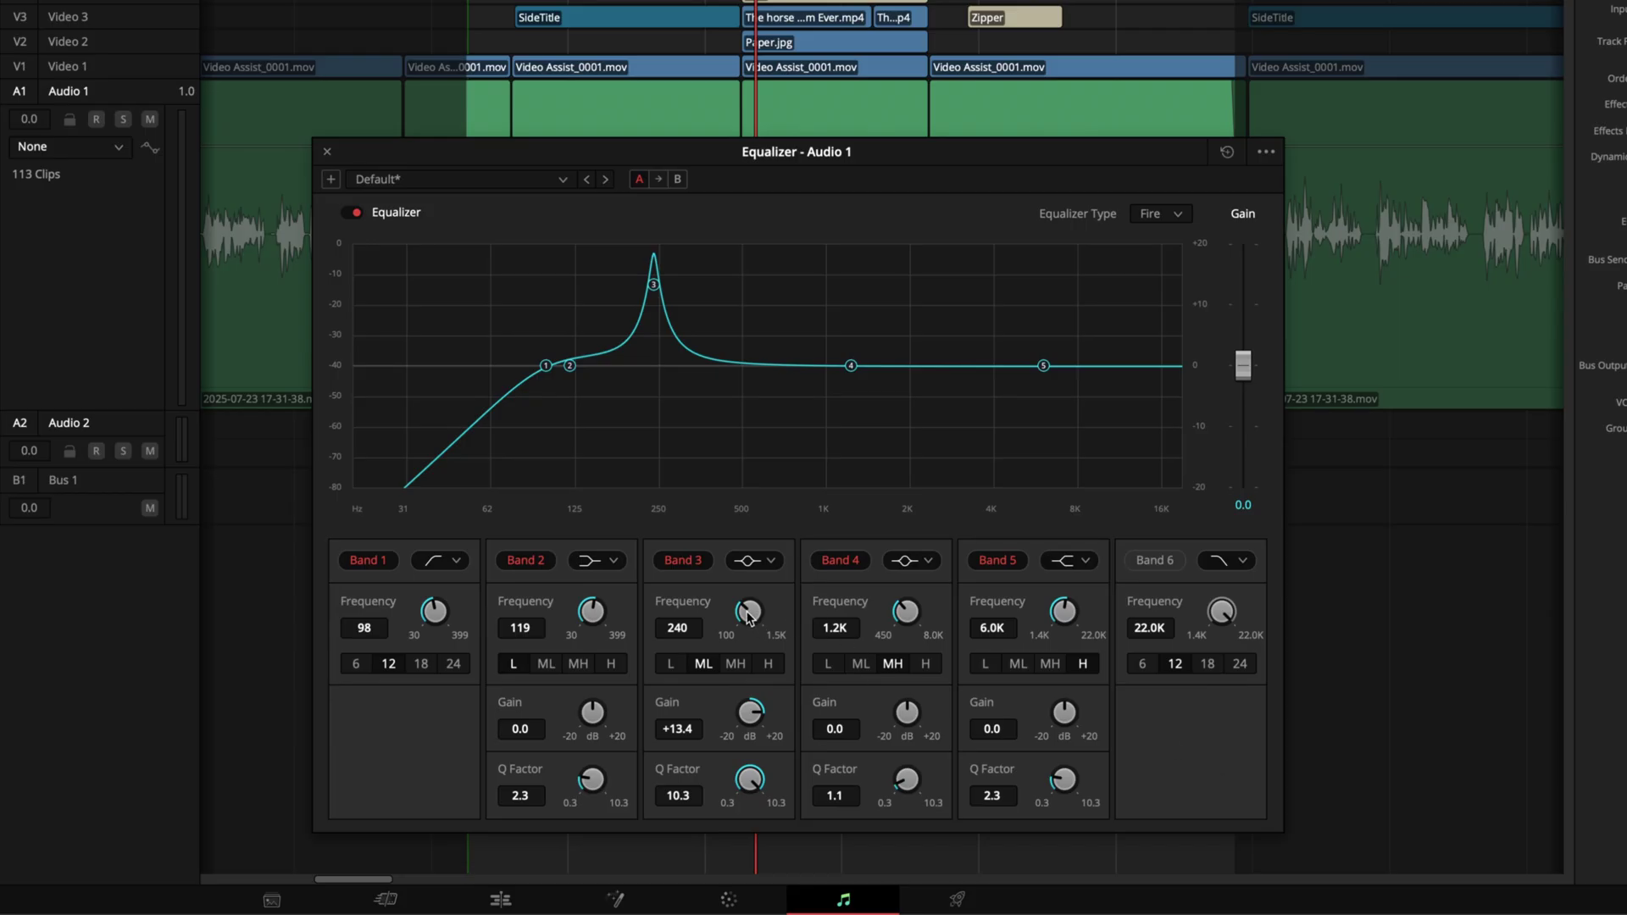
key(space)
mouse_move(747, 616)
mouse_down()
mouse_move(700, 612)
mouse_move(763, 612)
mouse_up()
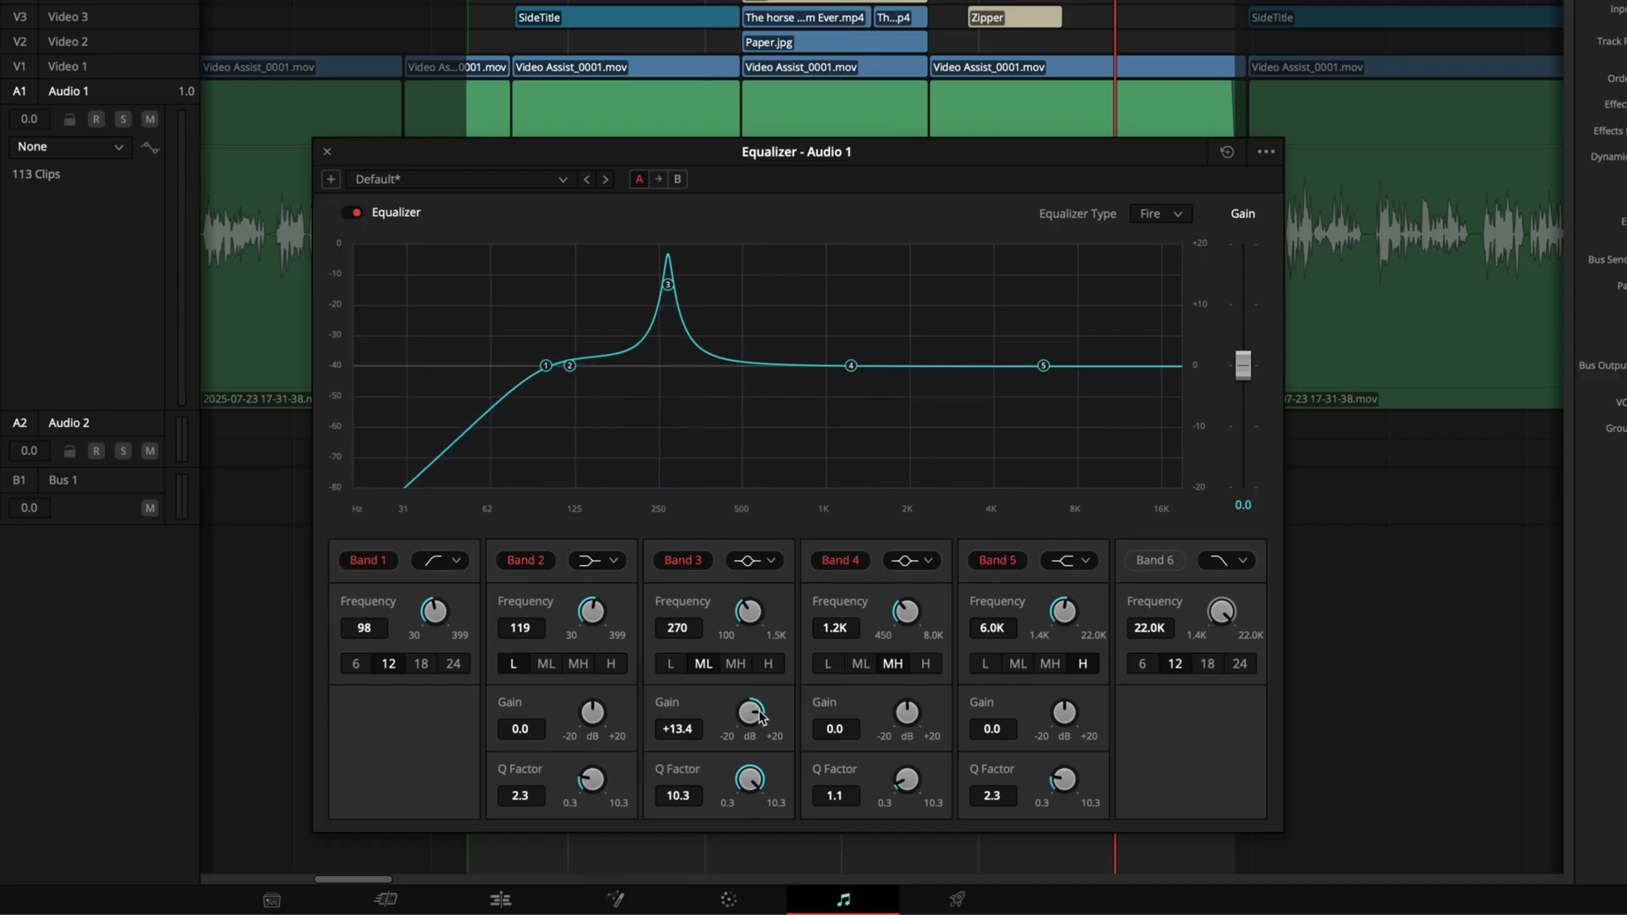
drag(760, 716, 639, 706)
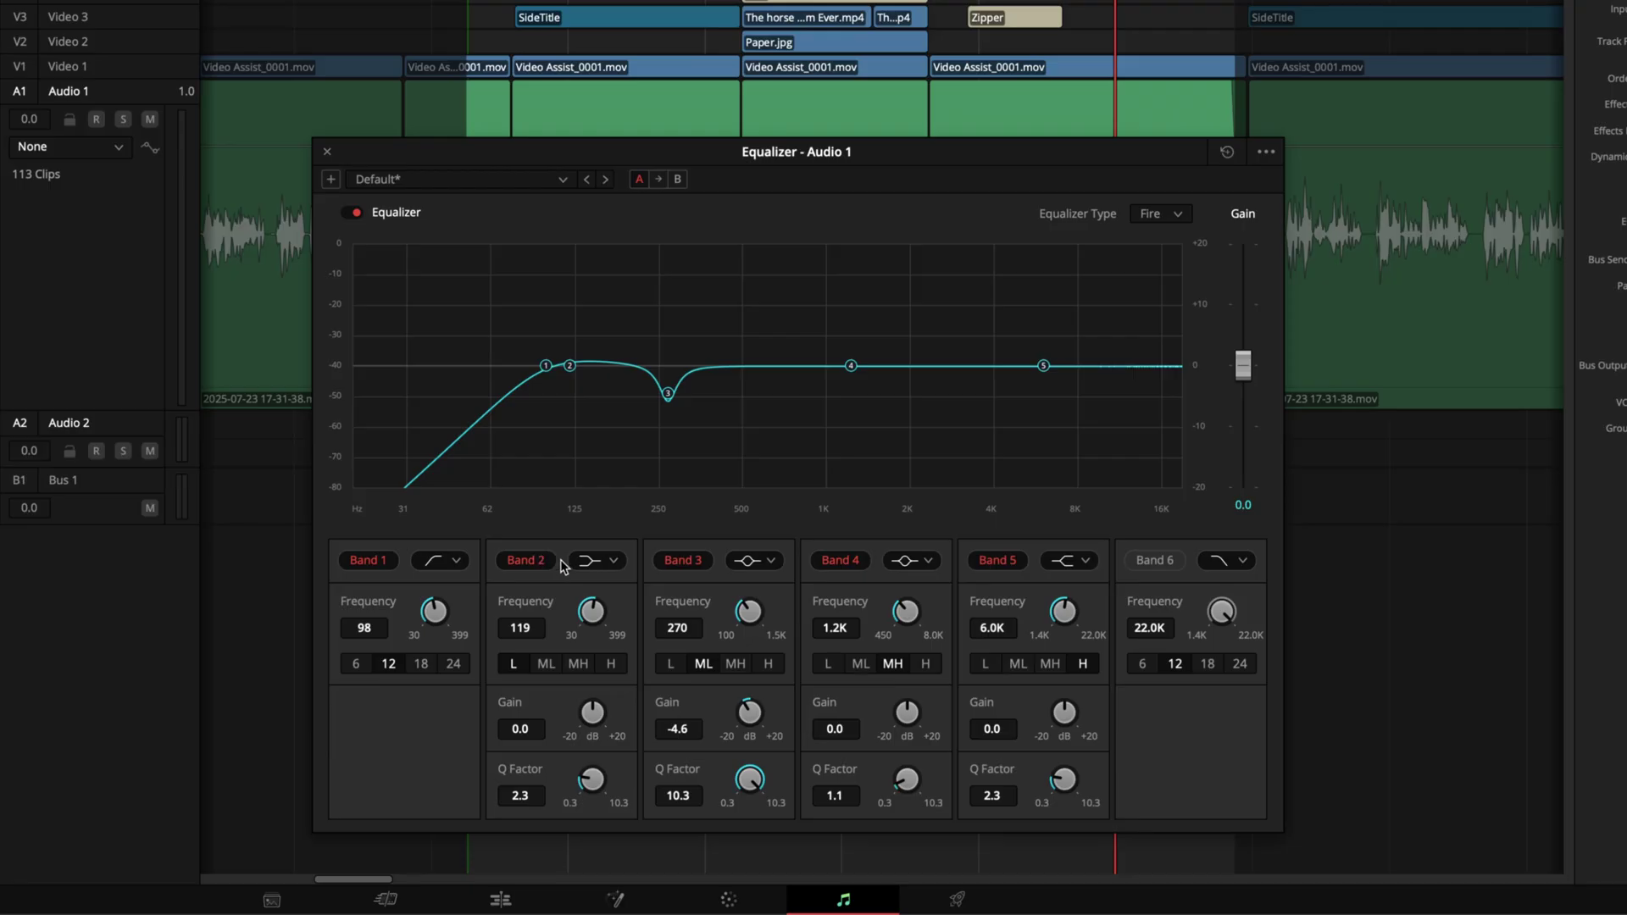
Step: Sweep a narrow Band 4 boost (Q 10.3) down to 623 Hz, then turn it into a -3.5 dB cut
drag(908, 703, 1015, 734)
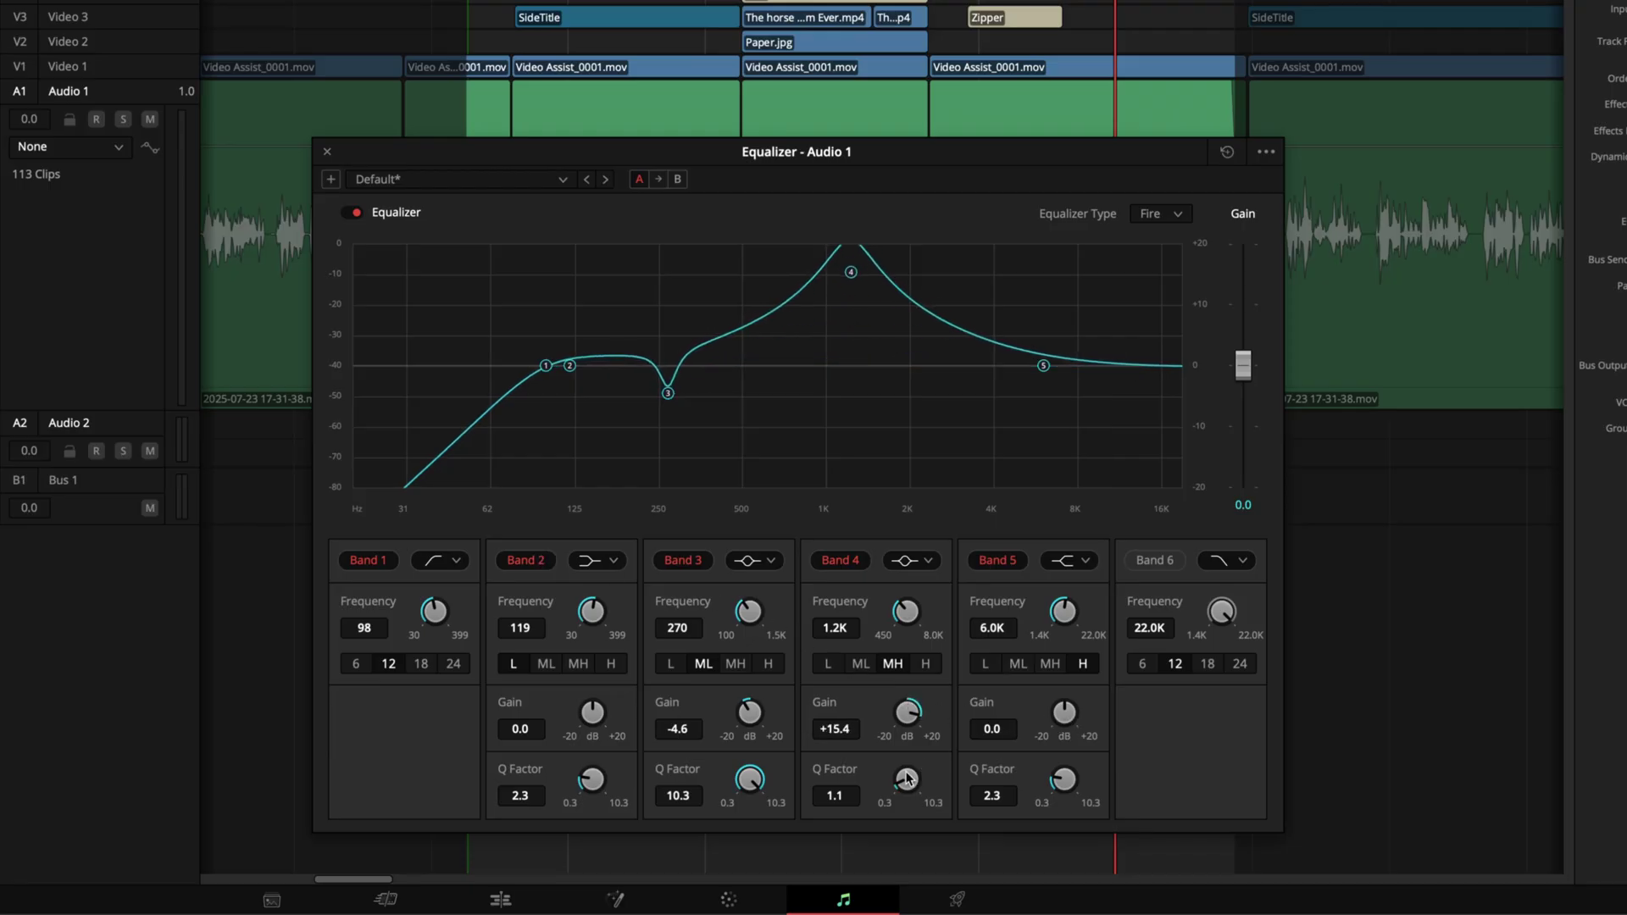
drag(907, 778, 1371, 788)
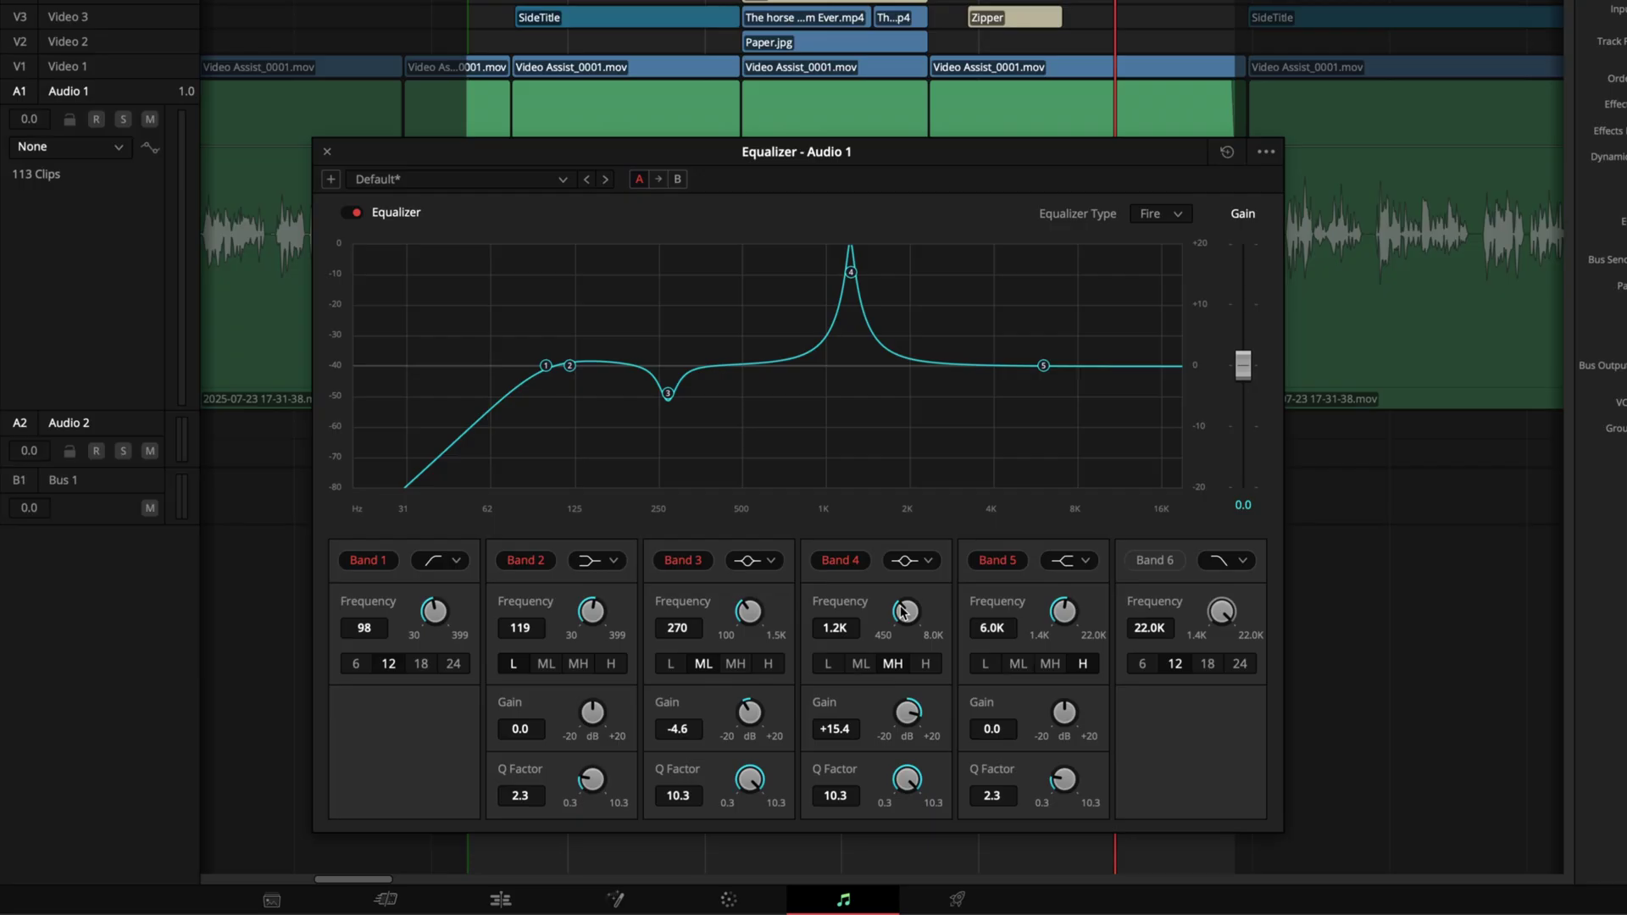
key(space)
drag(903, 610, 810, 612)
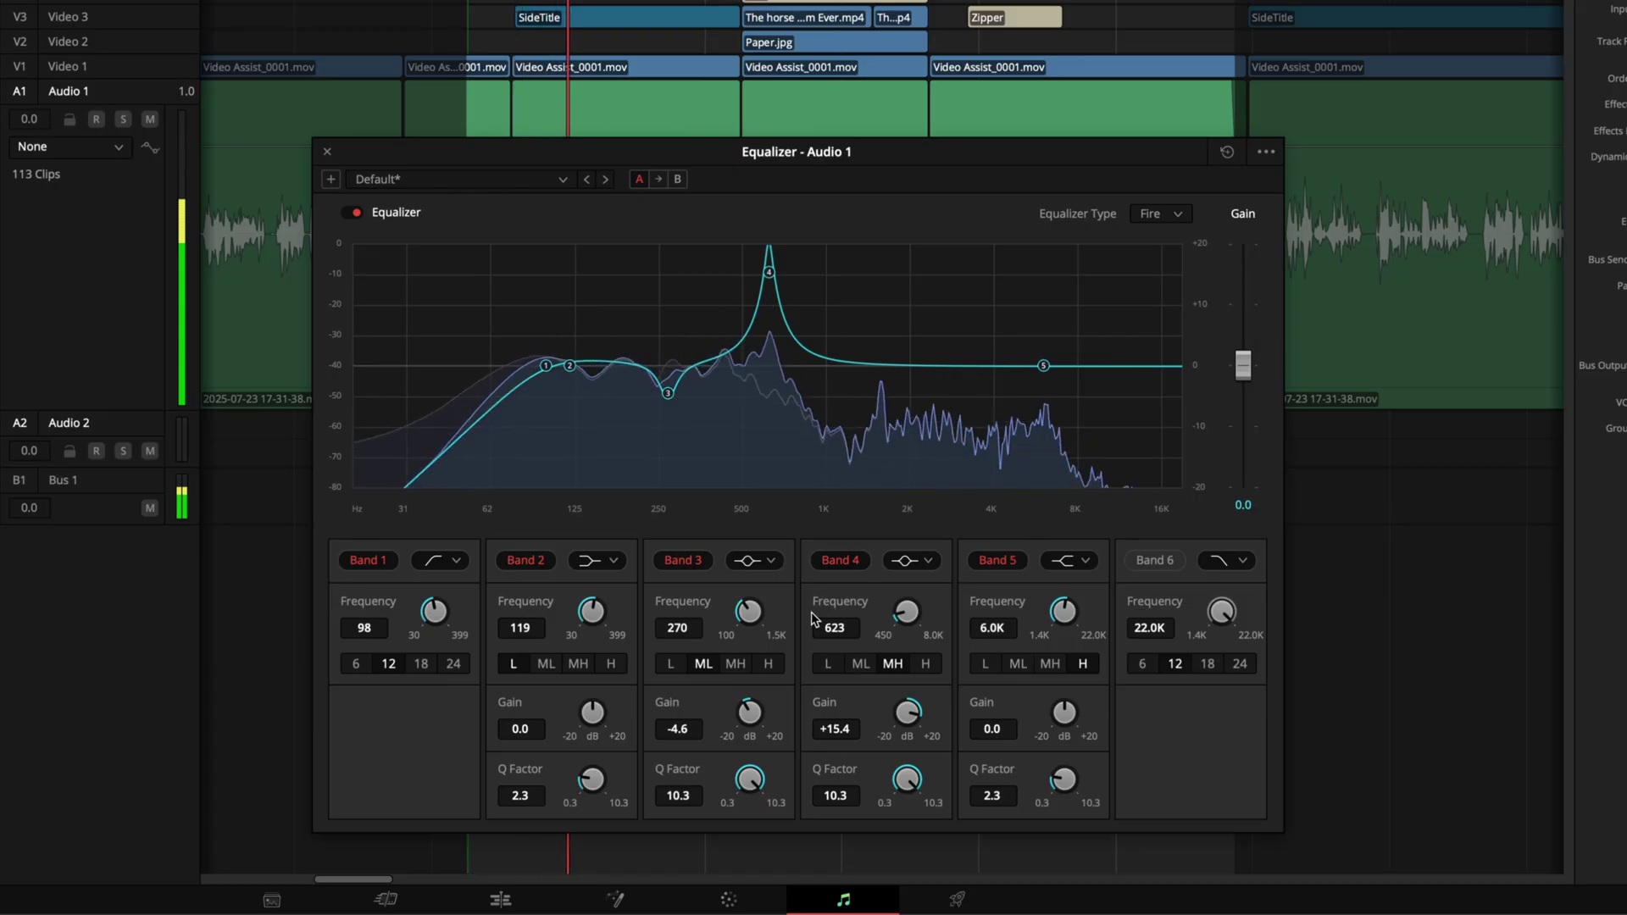
drag(872, 708, 775, 707)
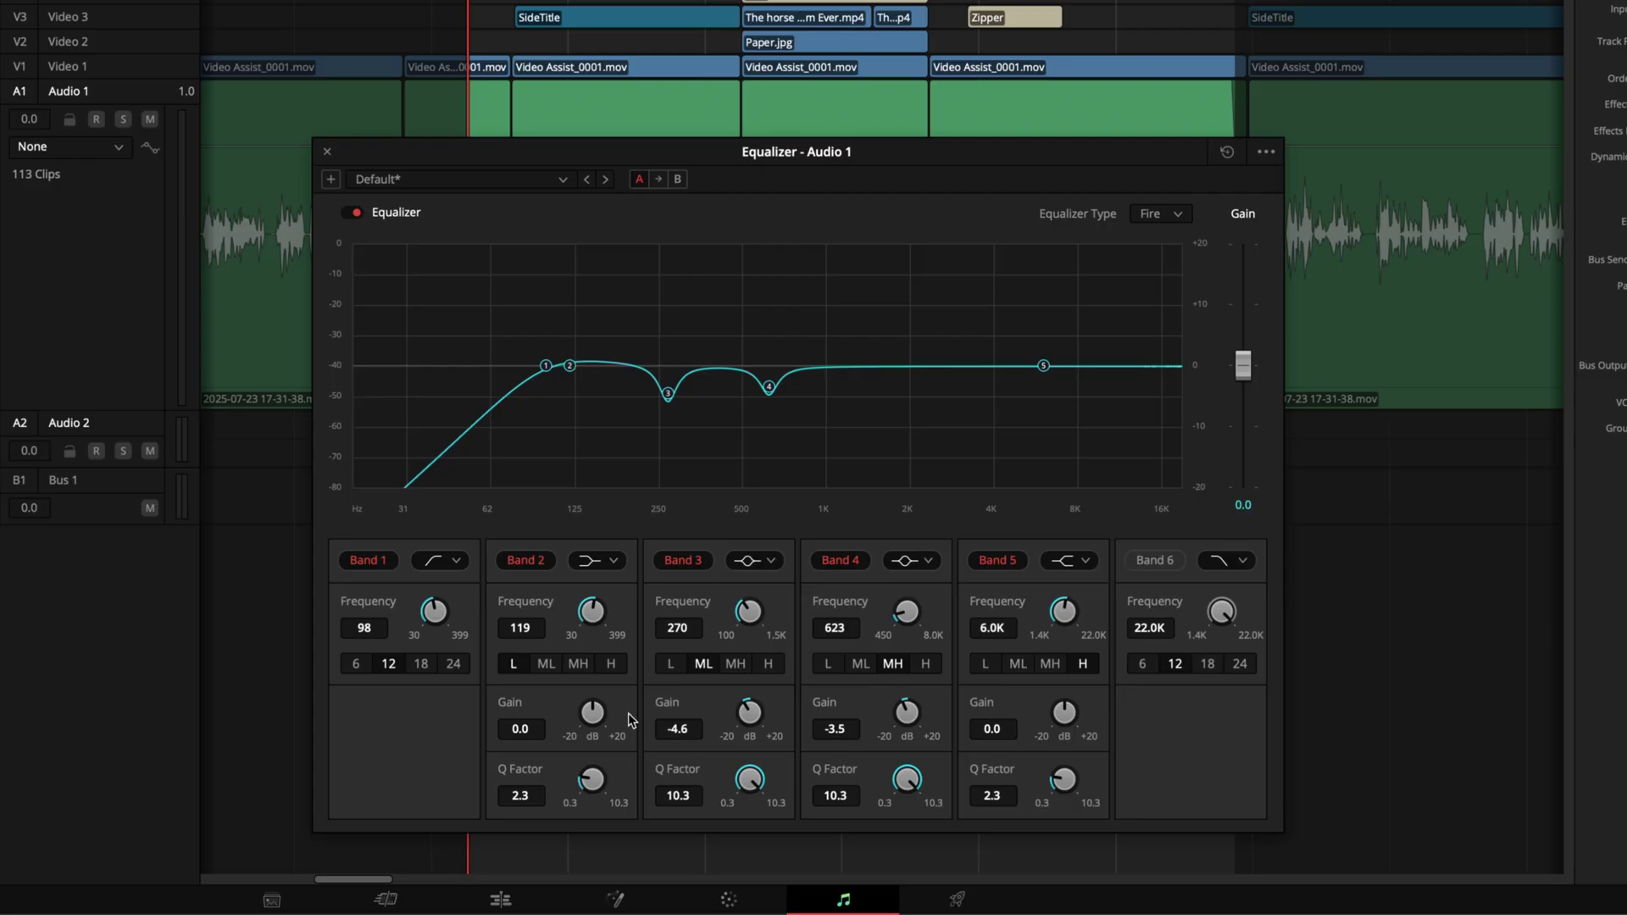
Step: During playback, boost Band 2 by +2.1 dB at 119 Hz
key(space)
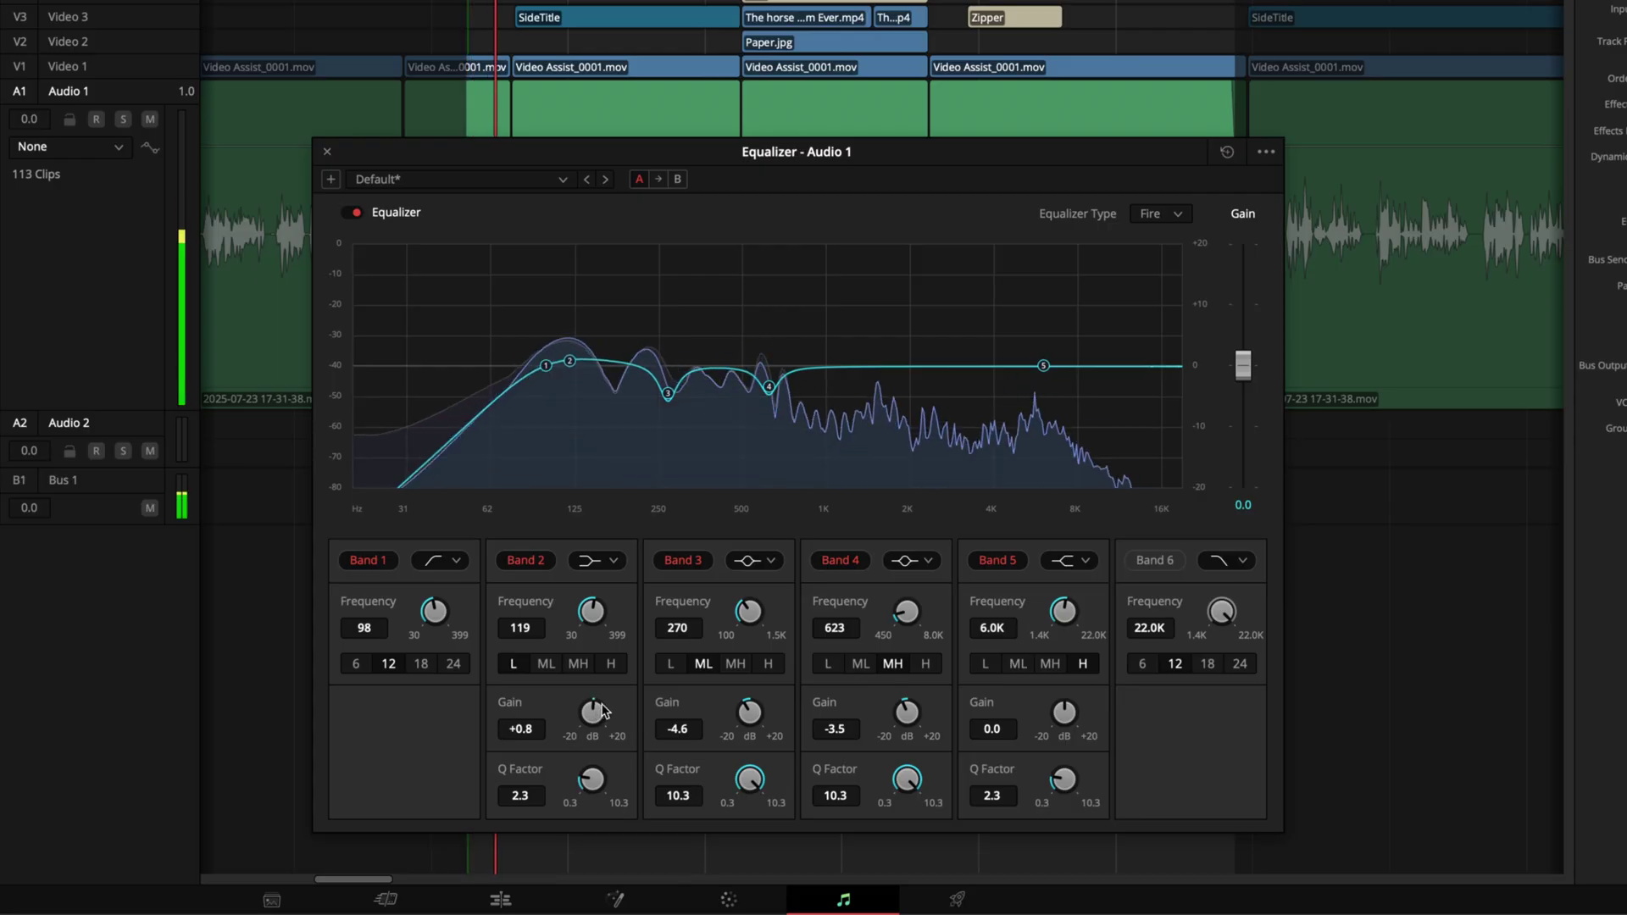
drag(593, 711, 614, 713)
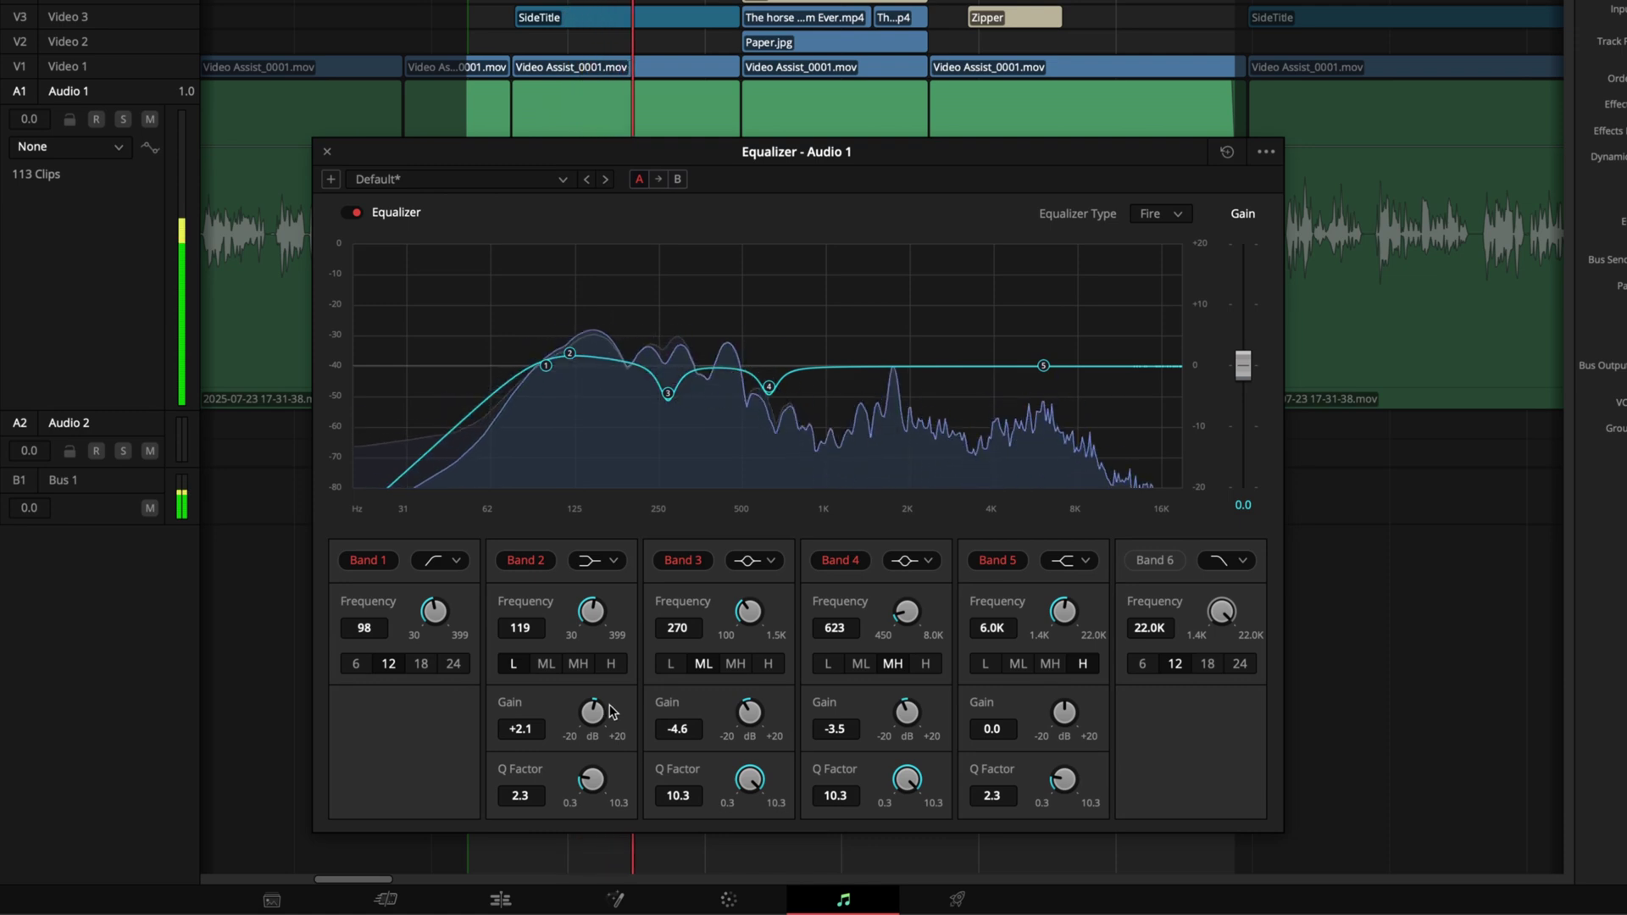
key(space)
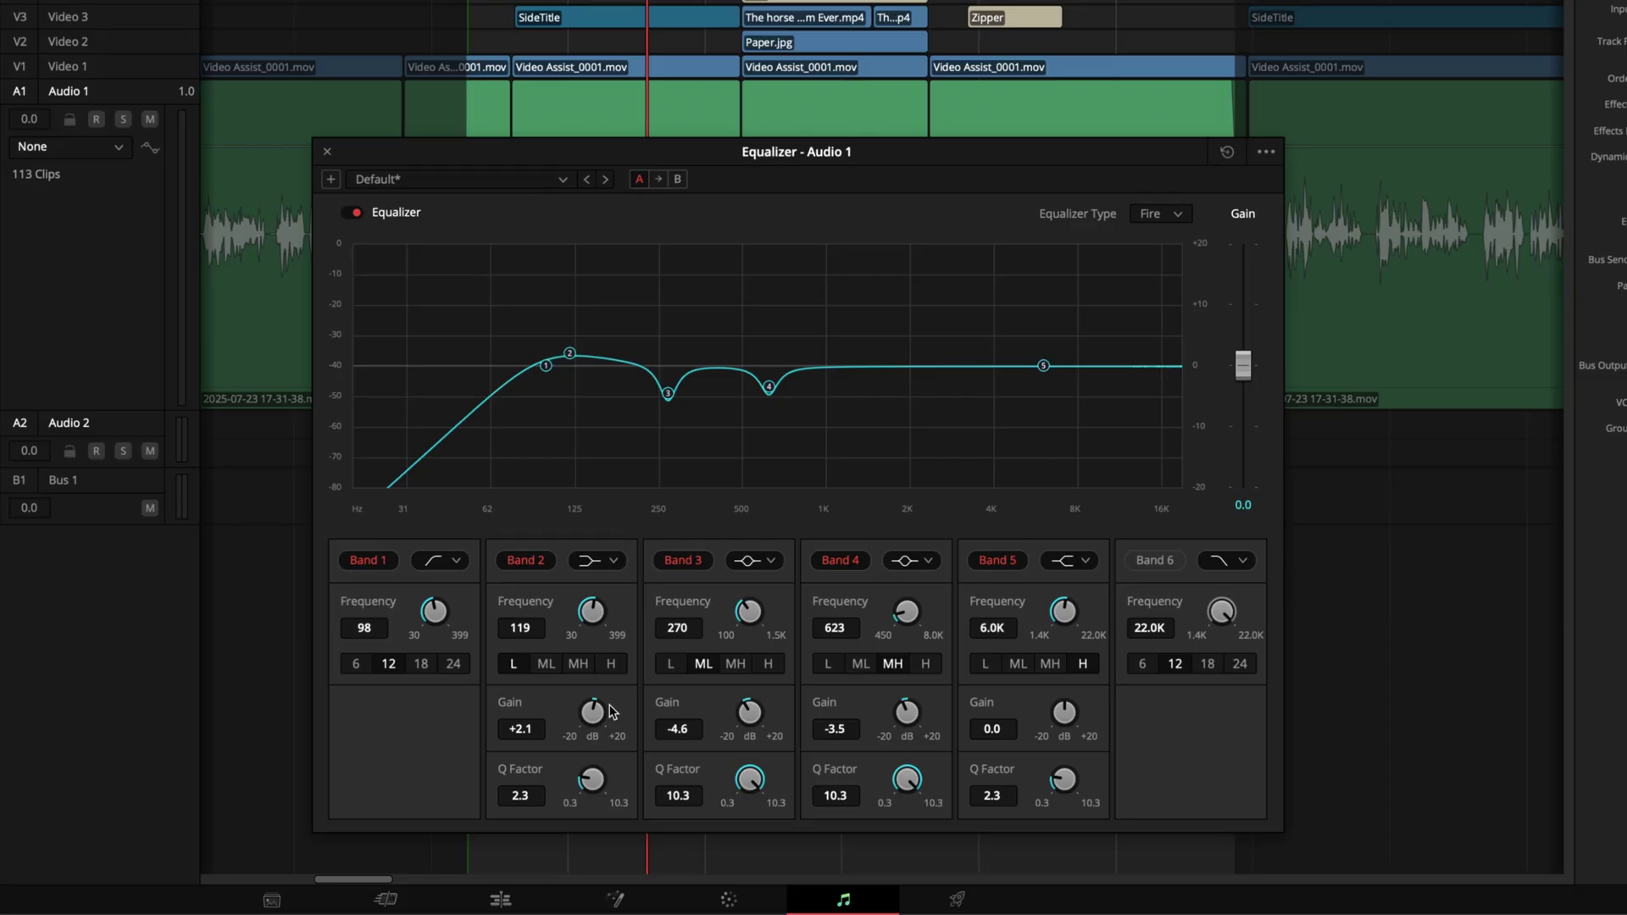
Step: Change Band 5 to a bell boosting +2.3 dB, with its frequency lowered to 4.7 kHz
click(1084, 563)
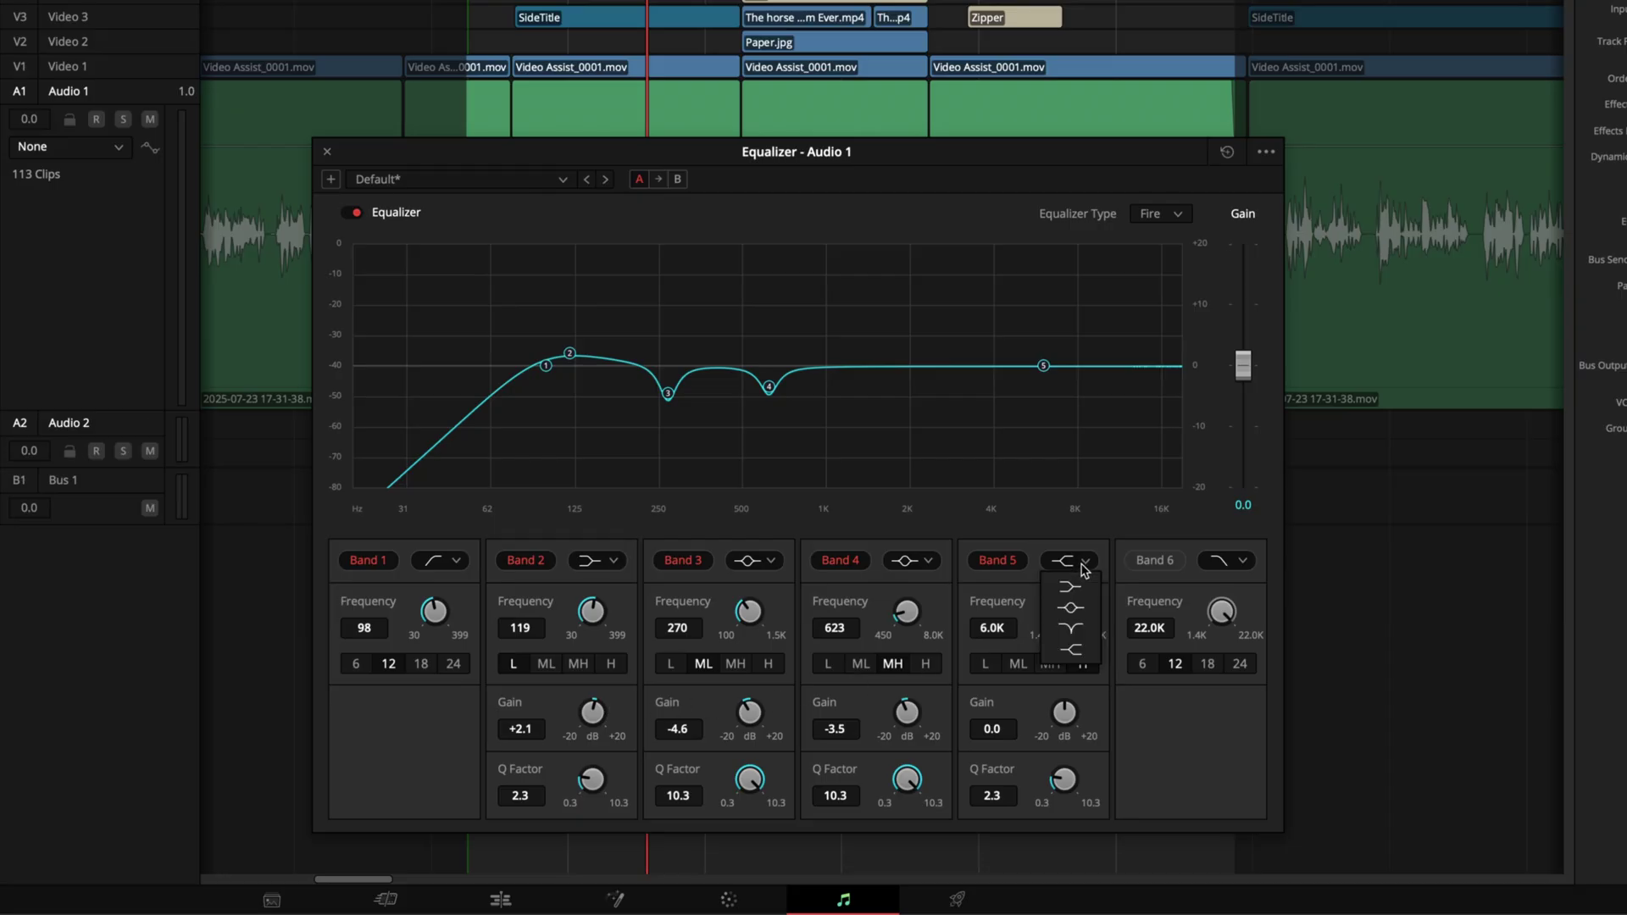
click(1072, 609)
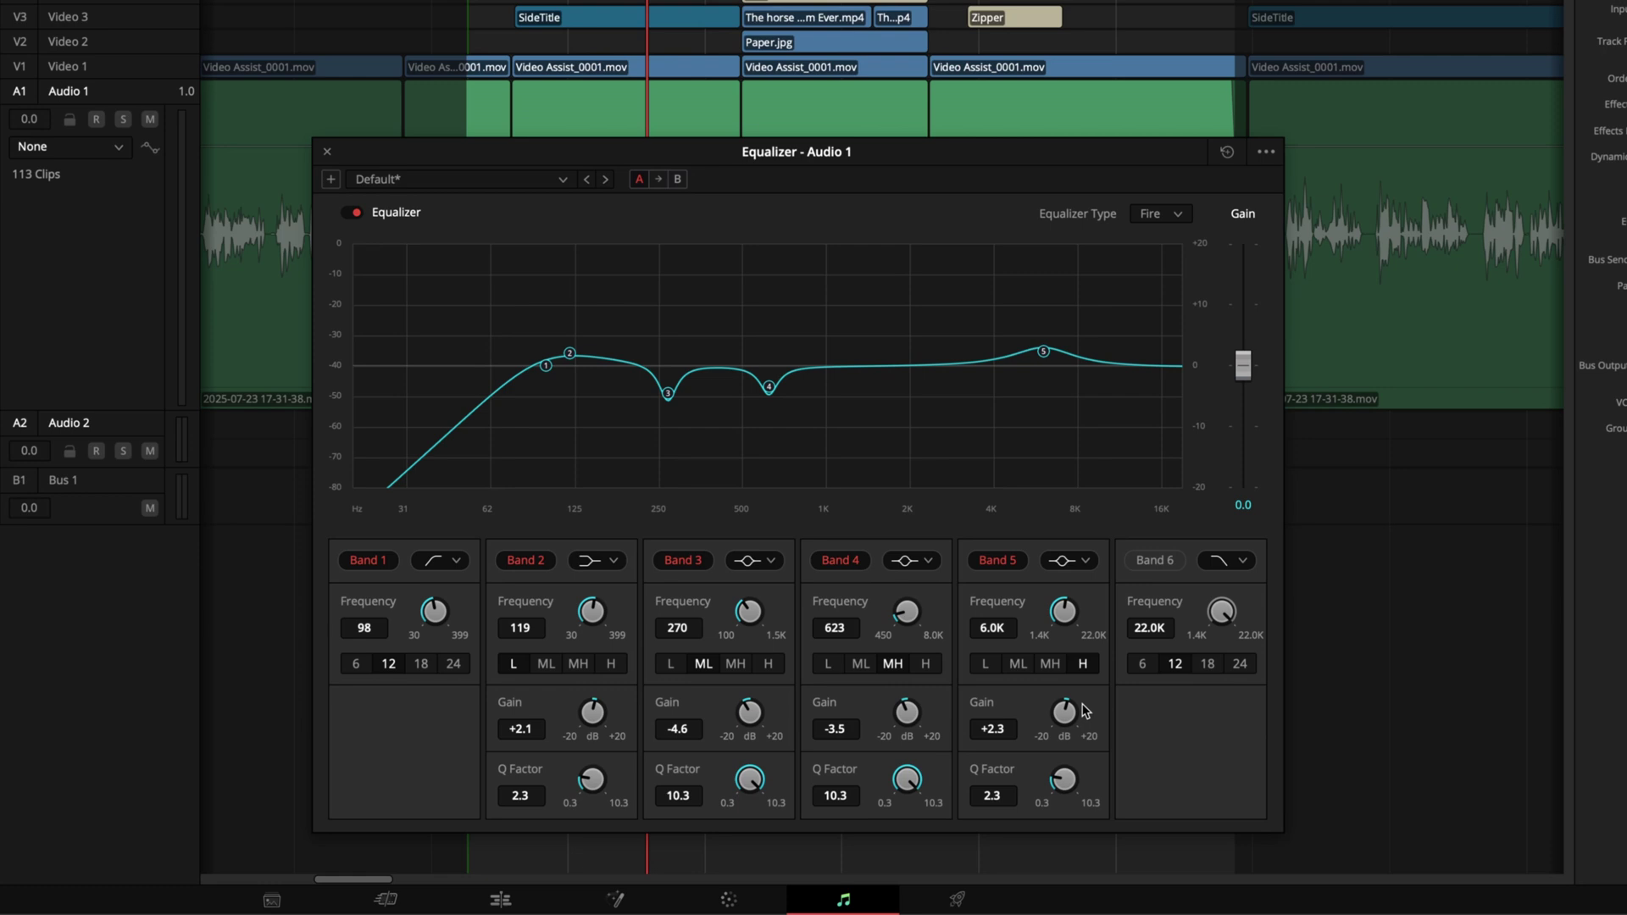
key(space)
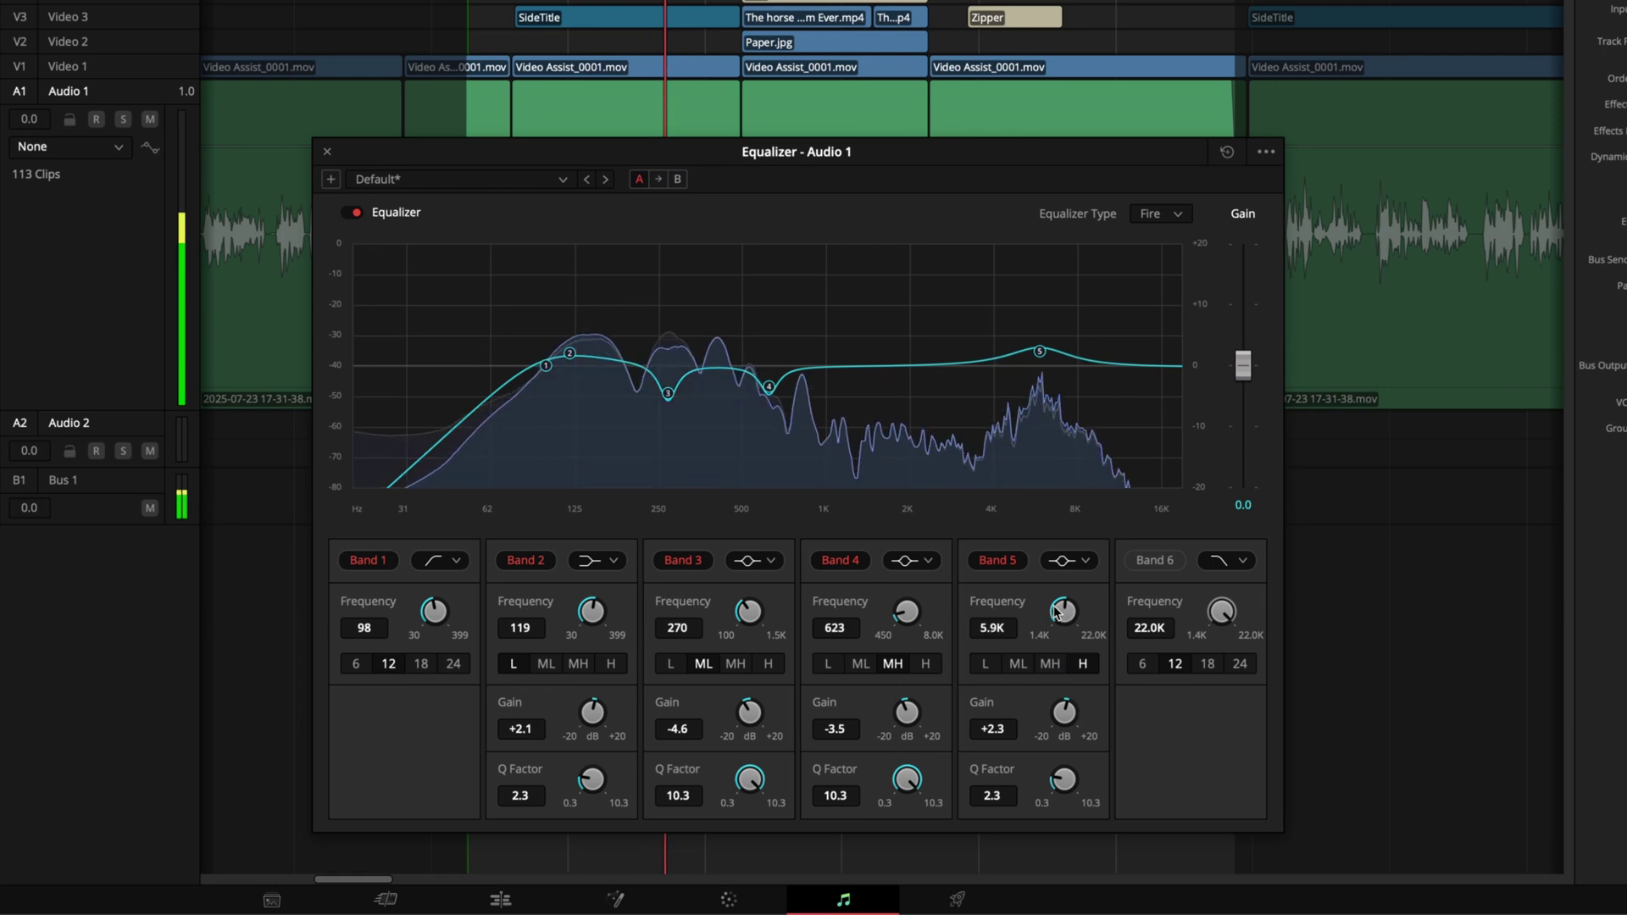
drag(1063, 612, 1026, 617)
key(space)
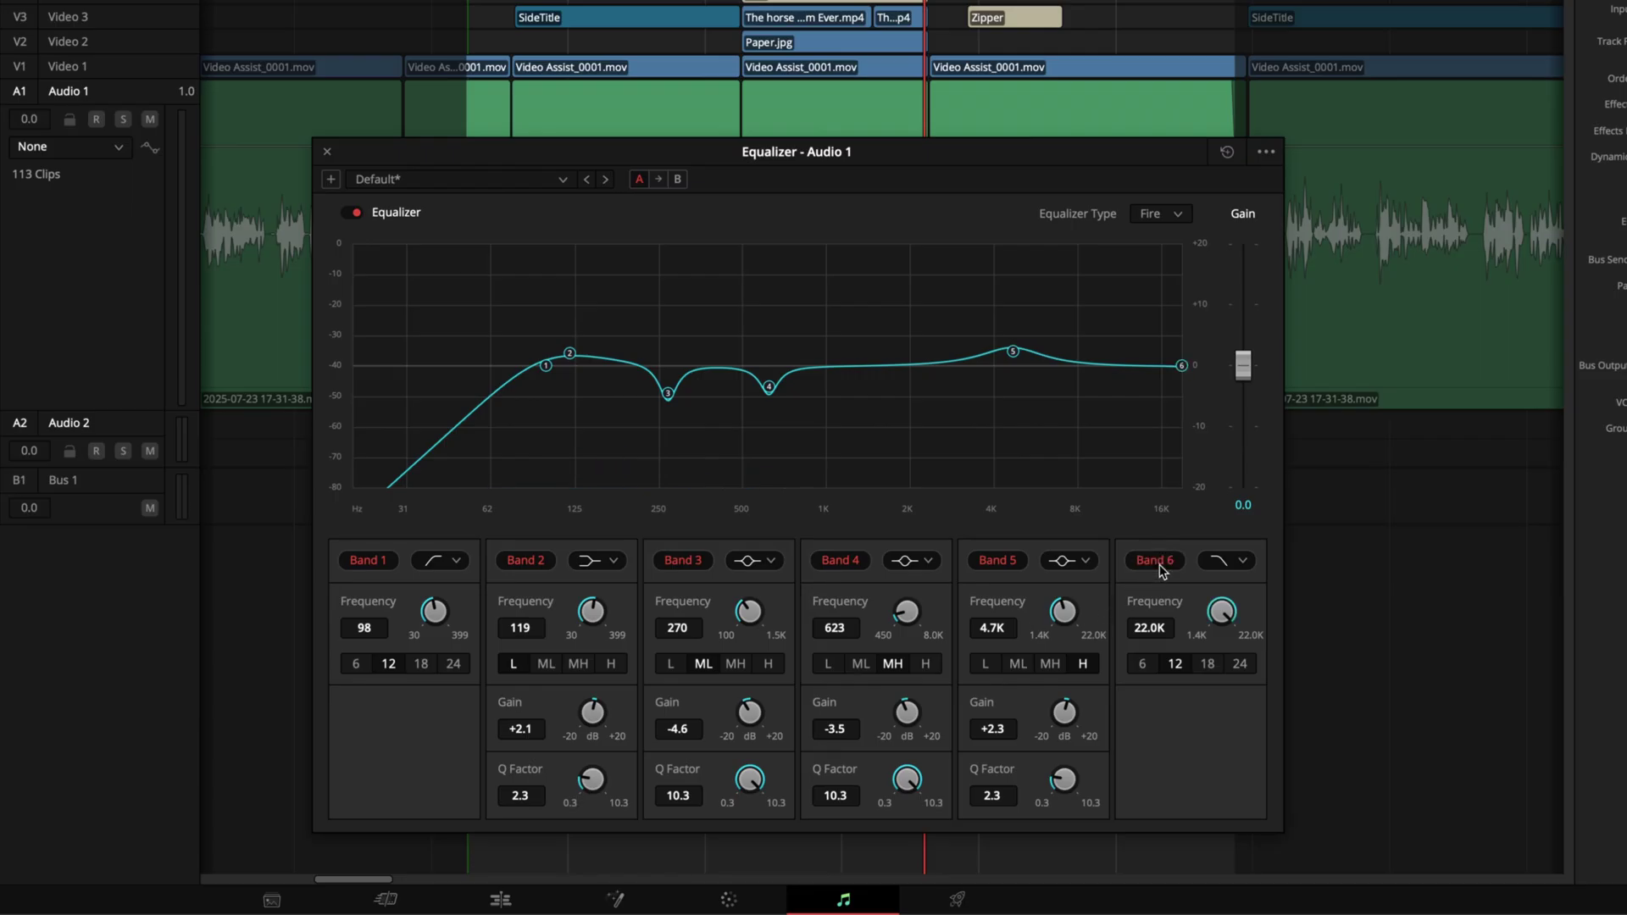
Step: Make Band 6 a high shelf boosting +4.1 dB at about 8.9 kHz
click(1216, 562)
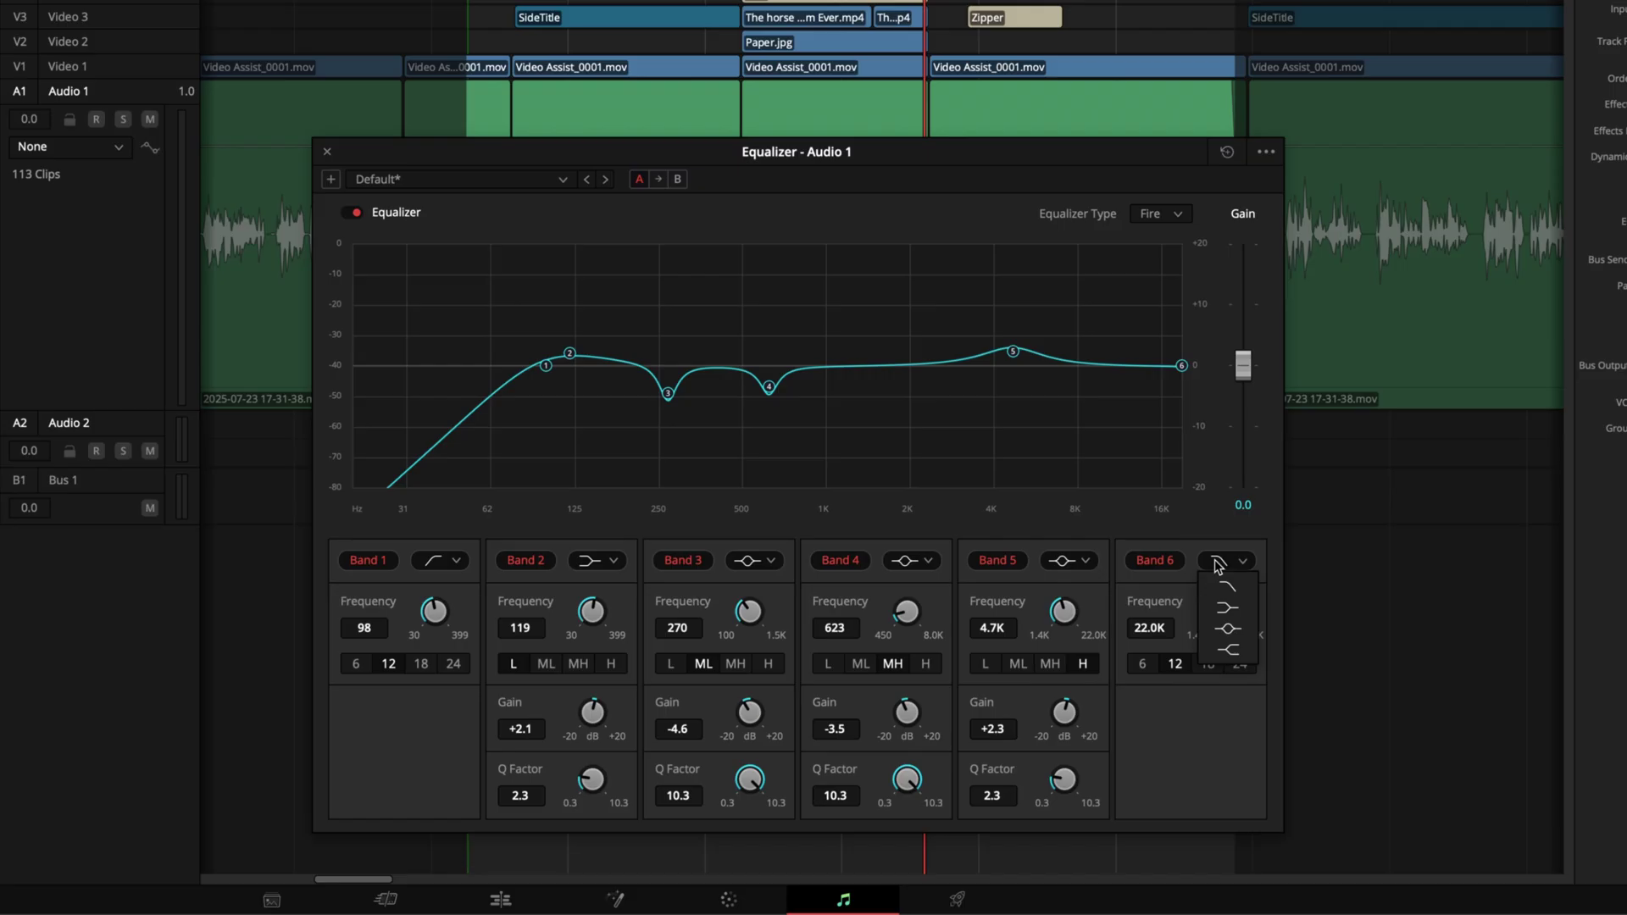
click(1229, 651)
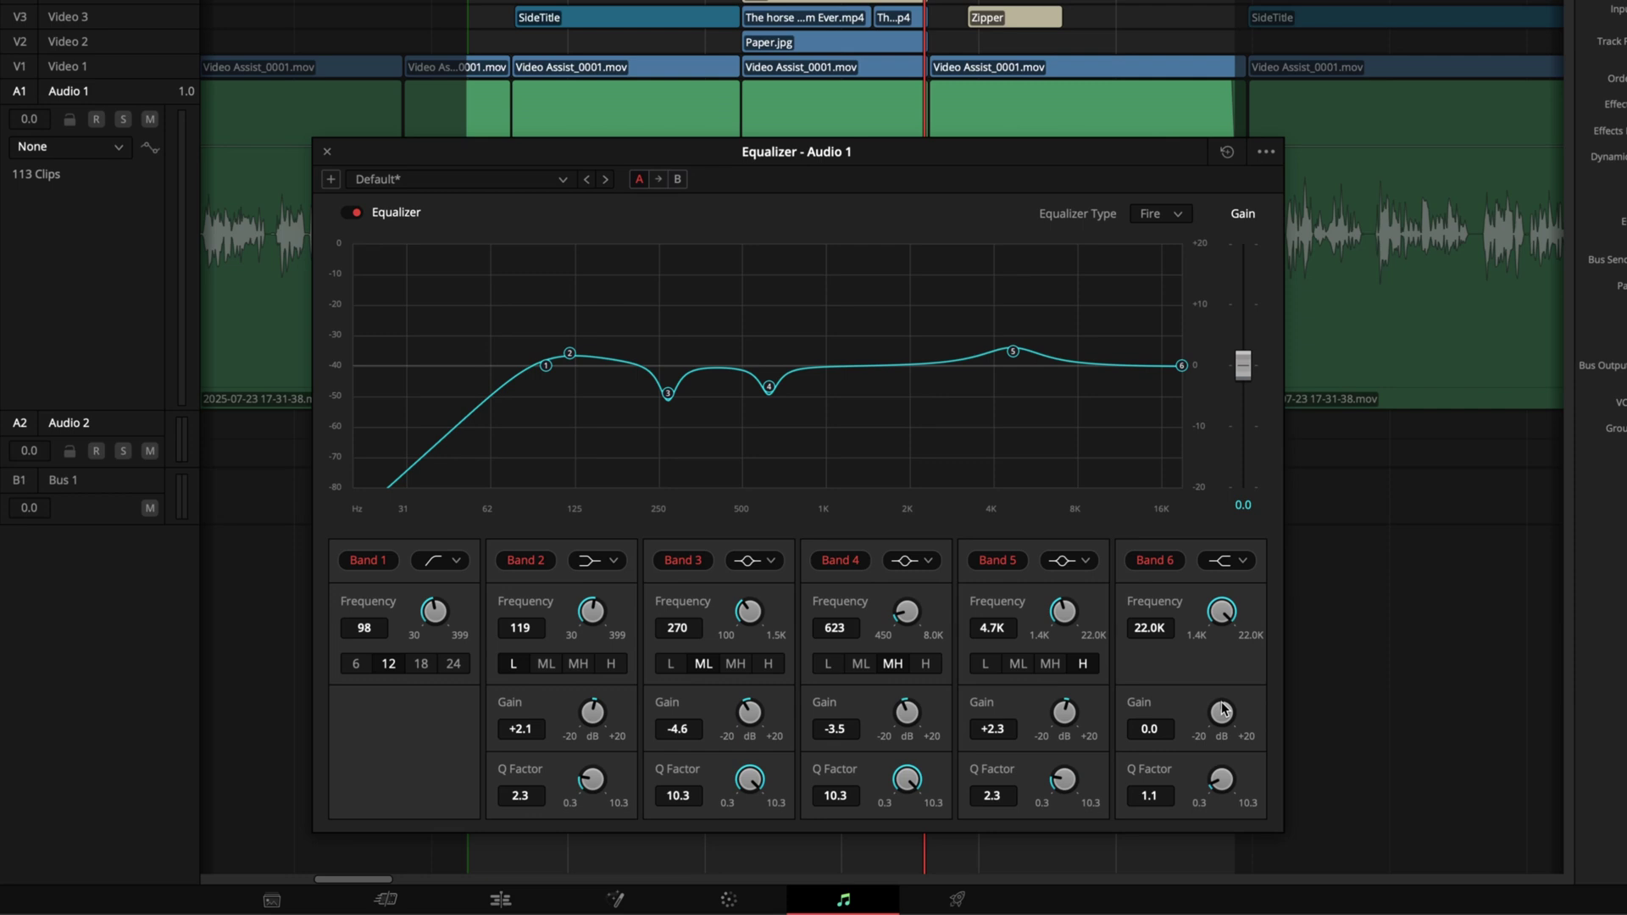
key(space)
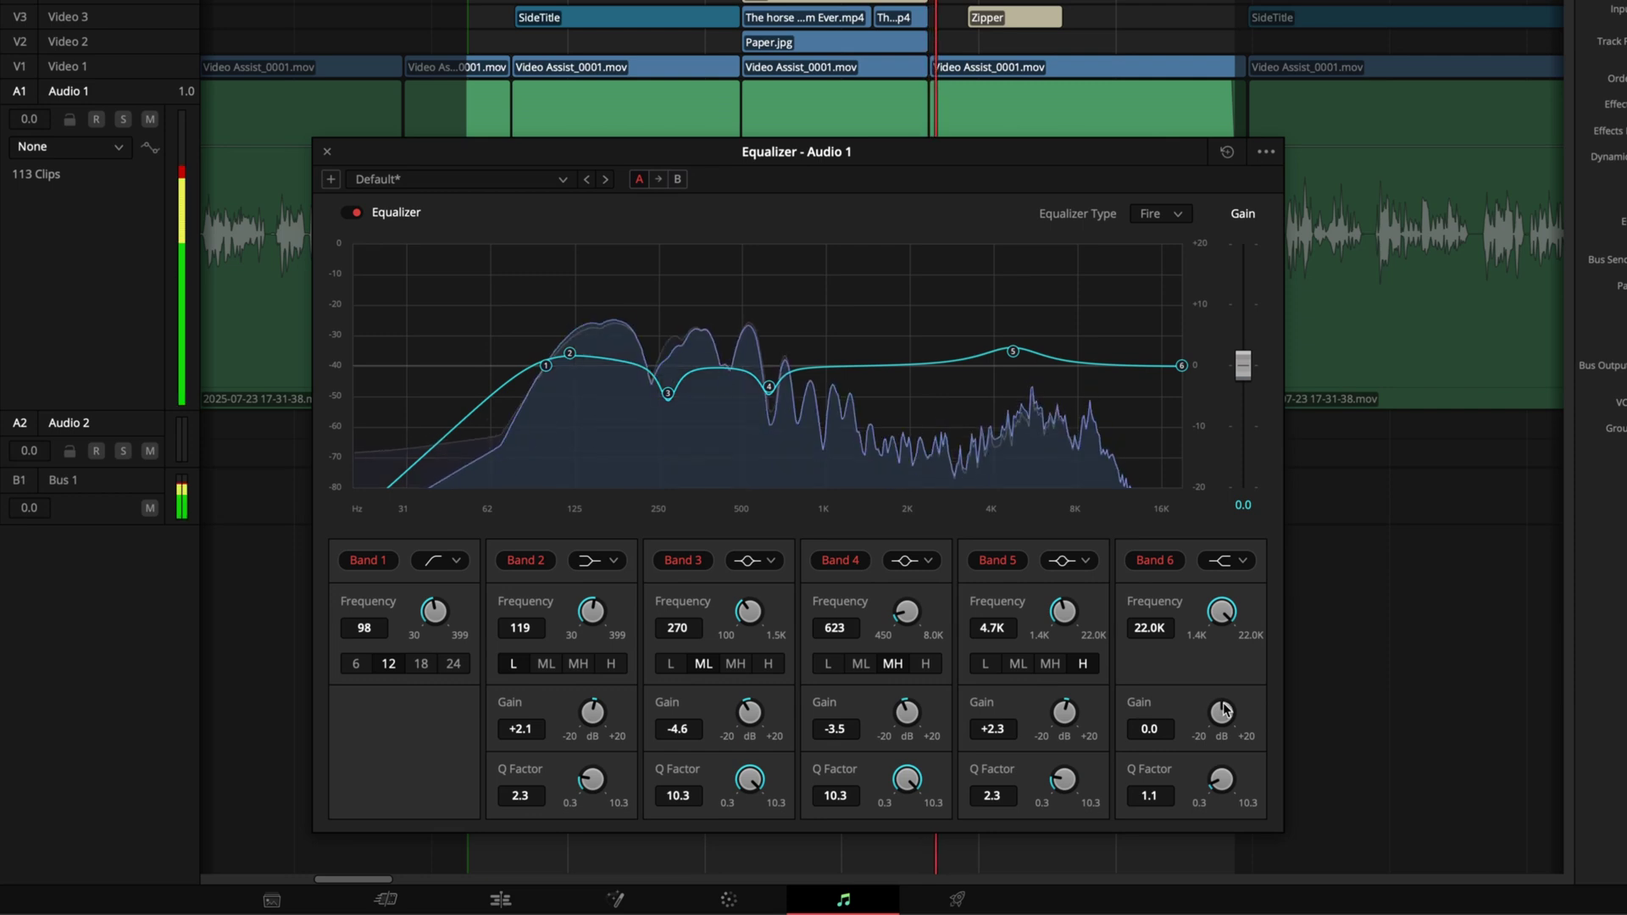
drag(1222, 710, 1253, 708)
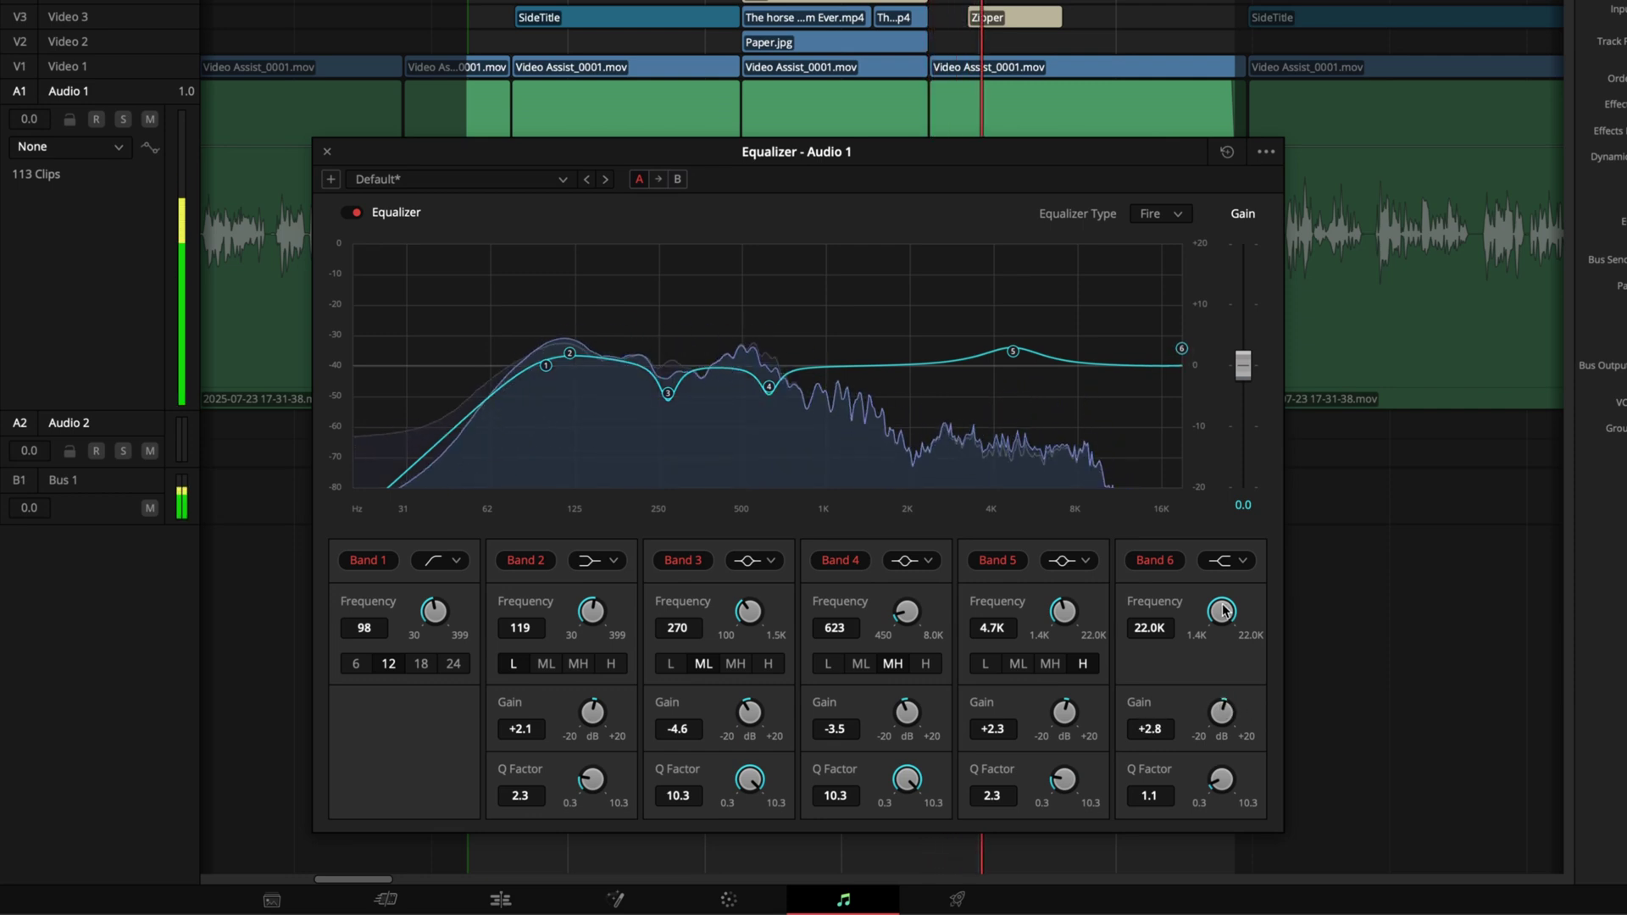
drag(1221, 610, 1096, 615)
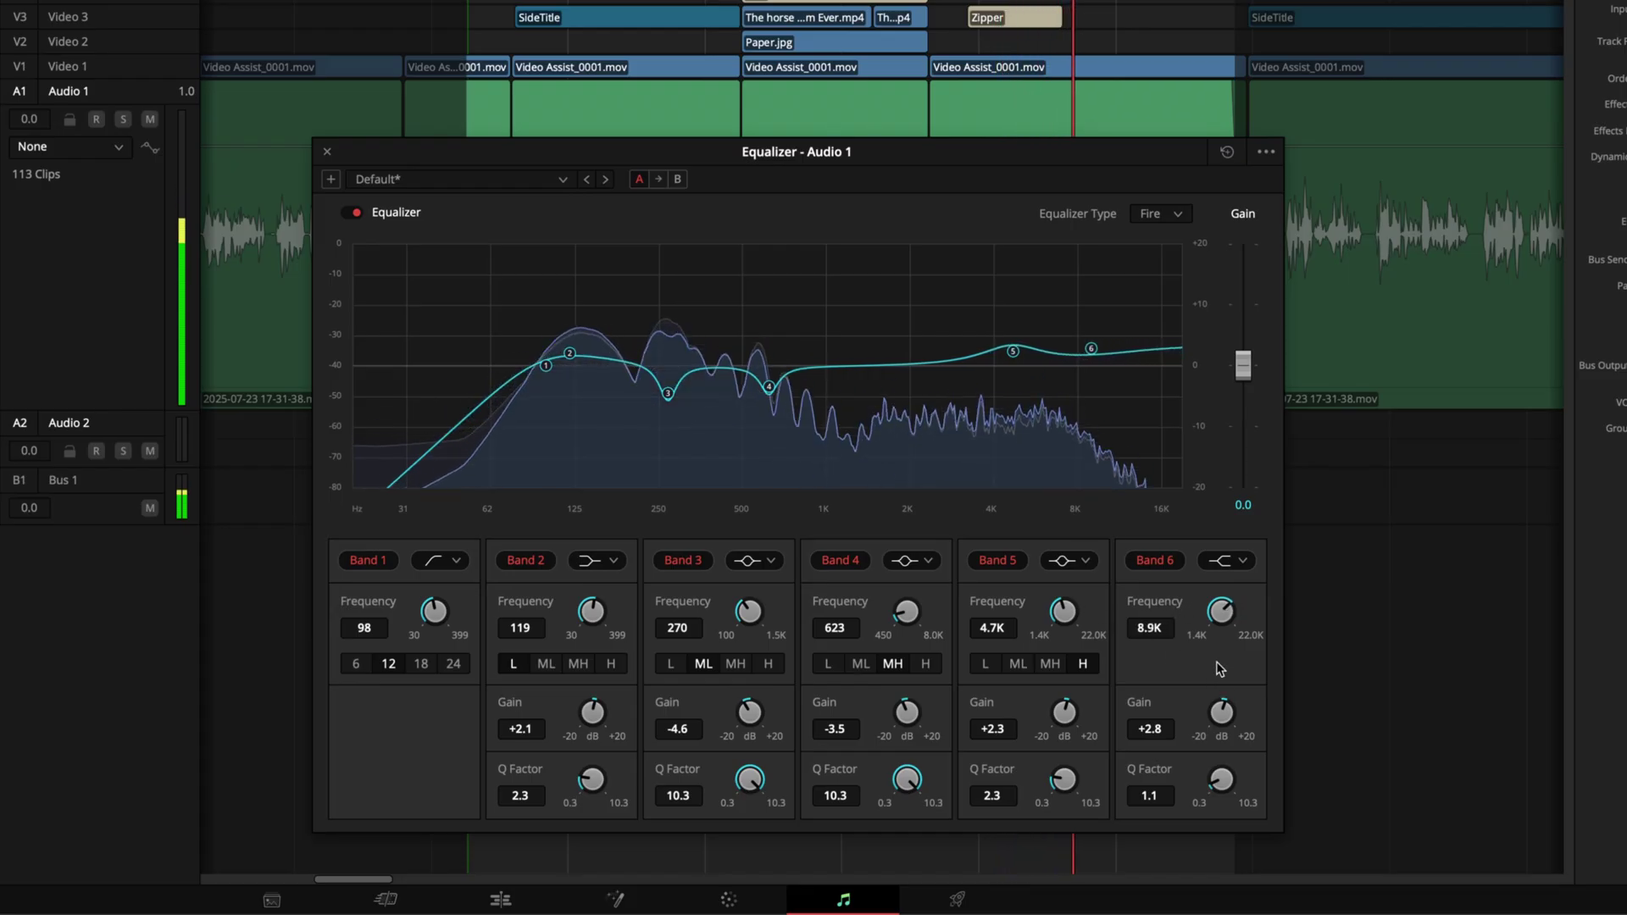
drag(1221, 710, 1233, 715)
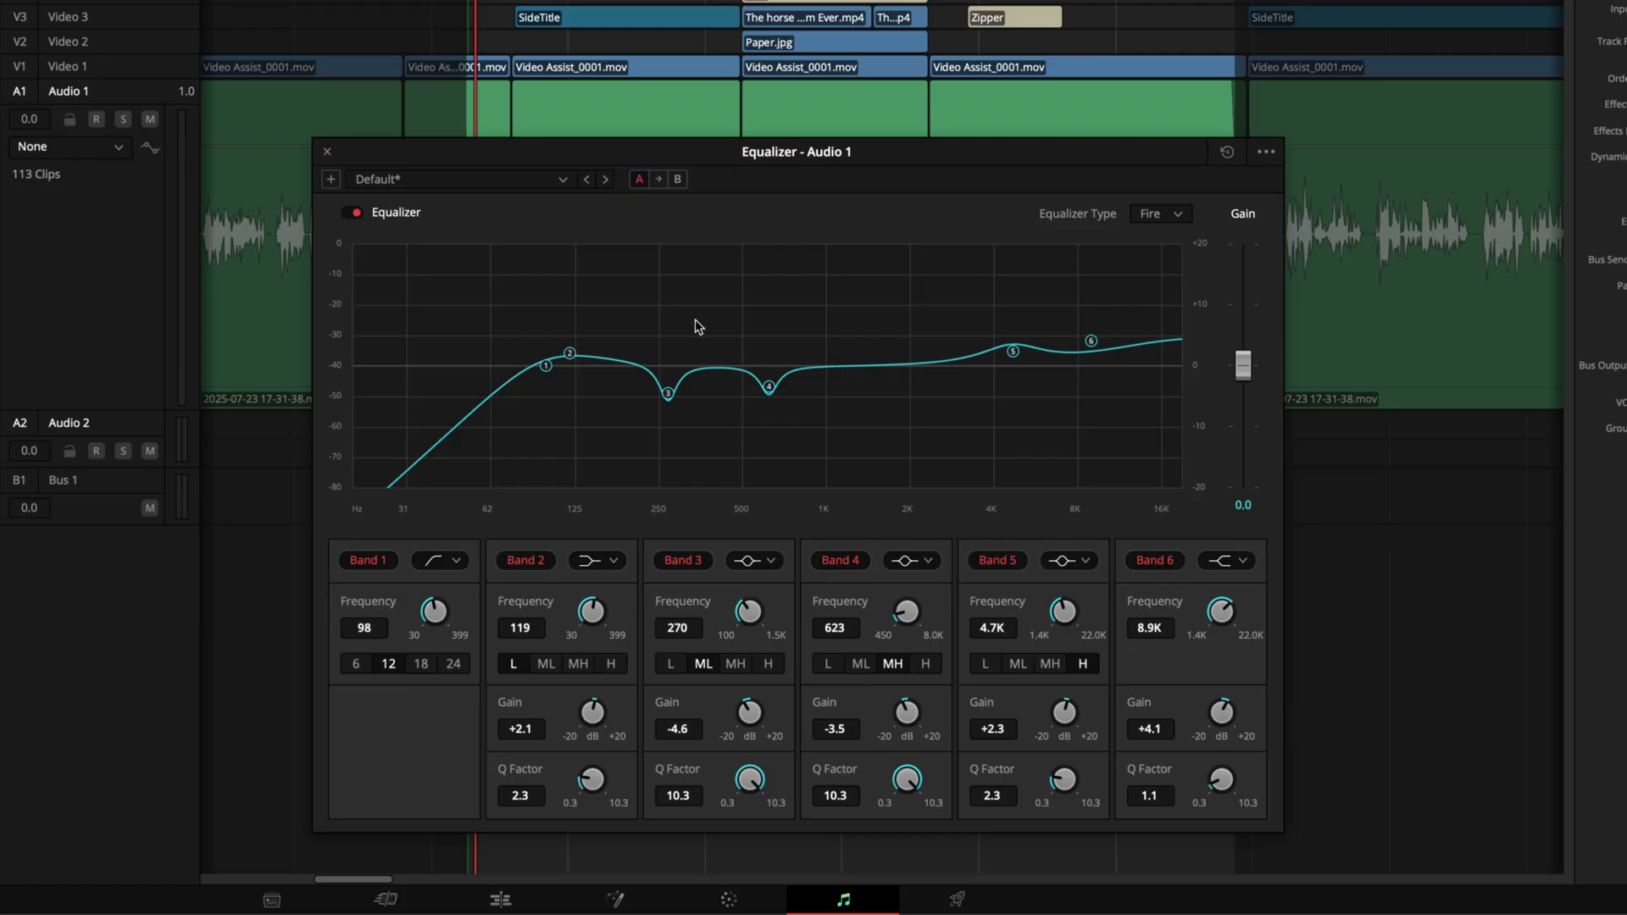
Step: Compare the EQ against bypass, set its output gain to -2.0 dB, and leave it enabled
click(352, 213)
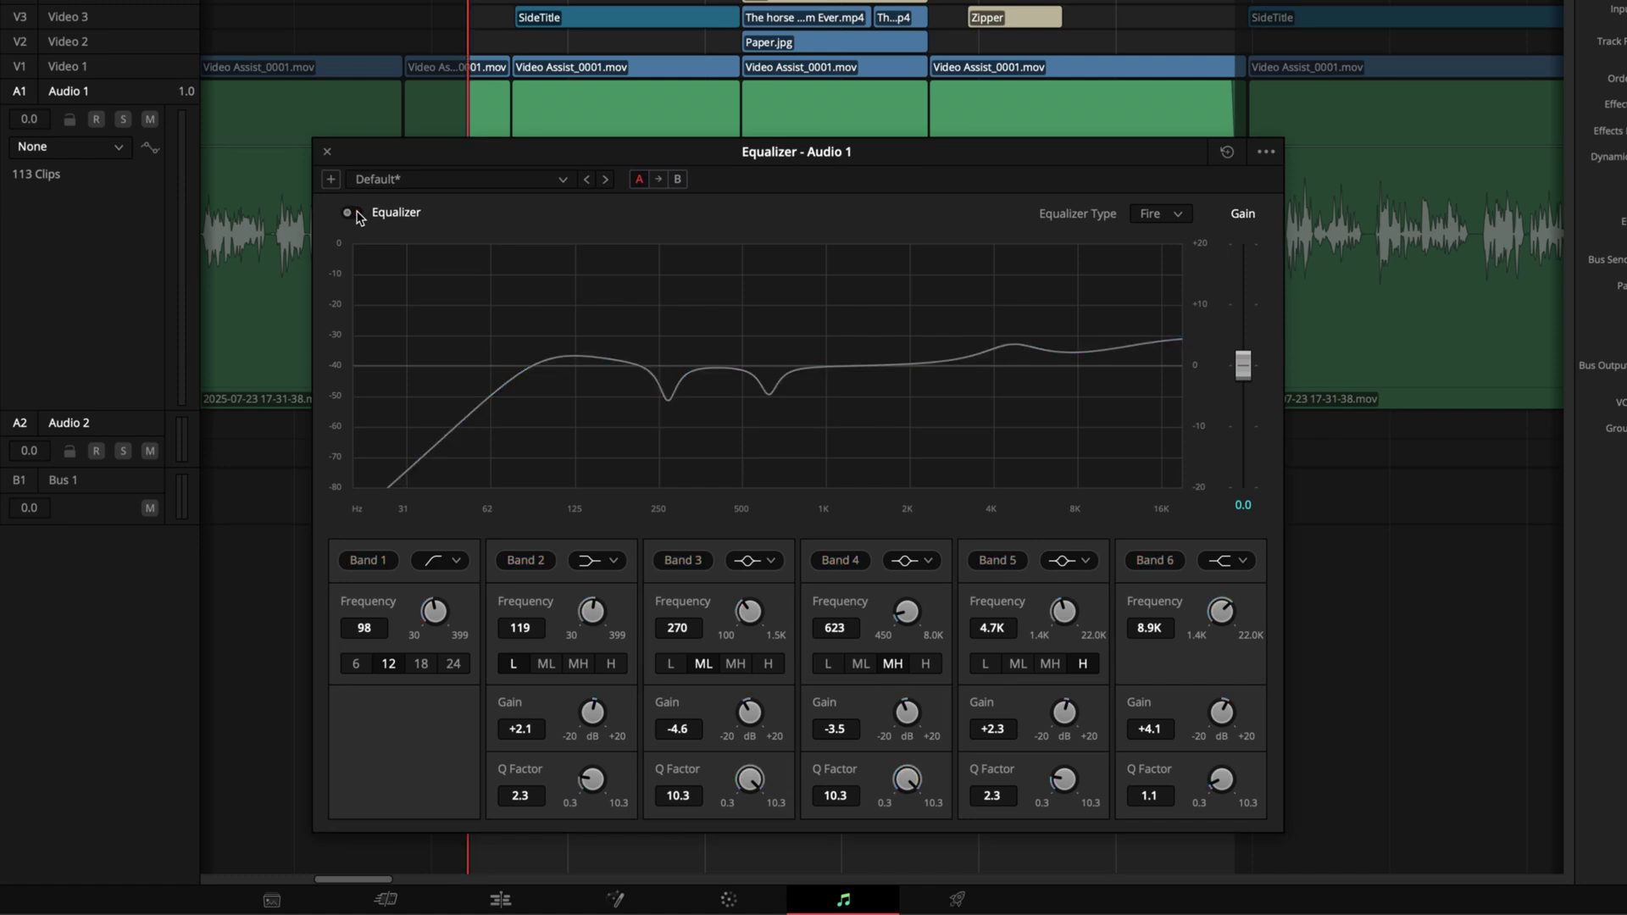
key(space)
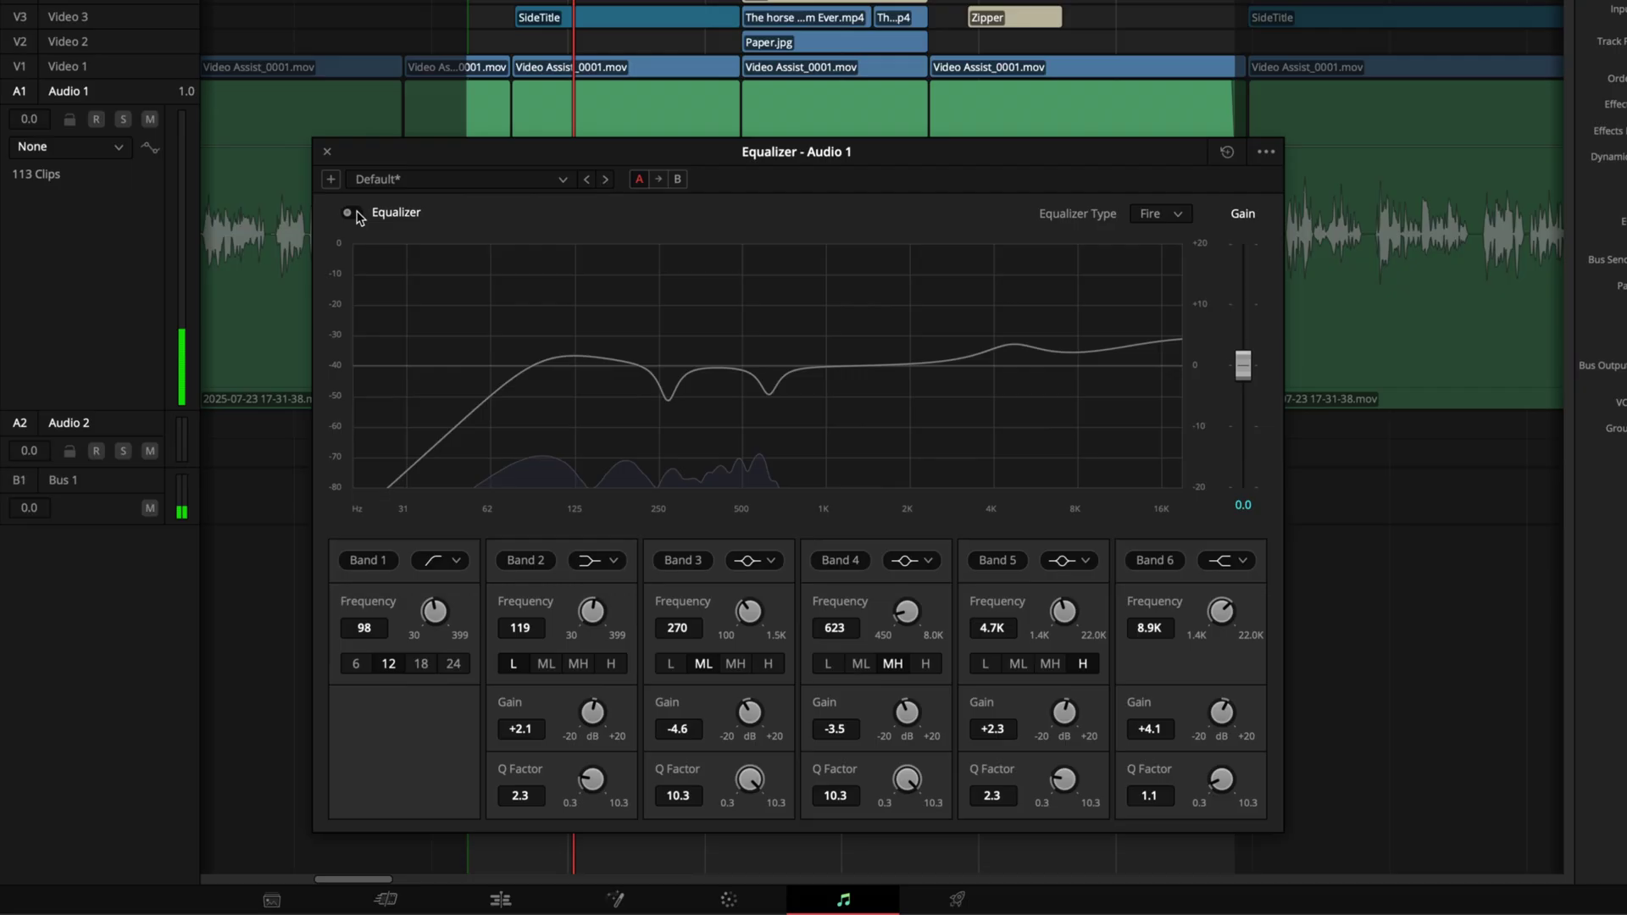
click(347, 212)
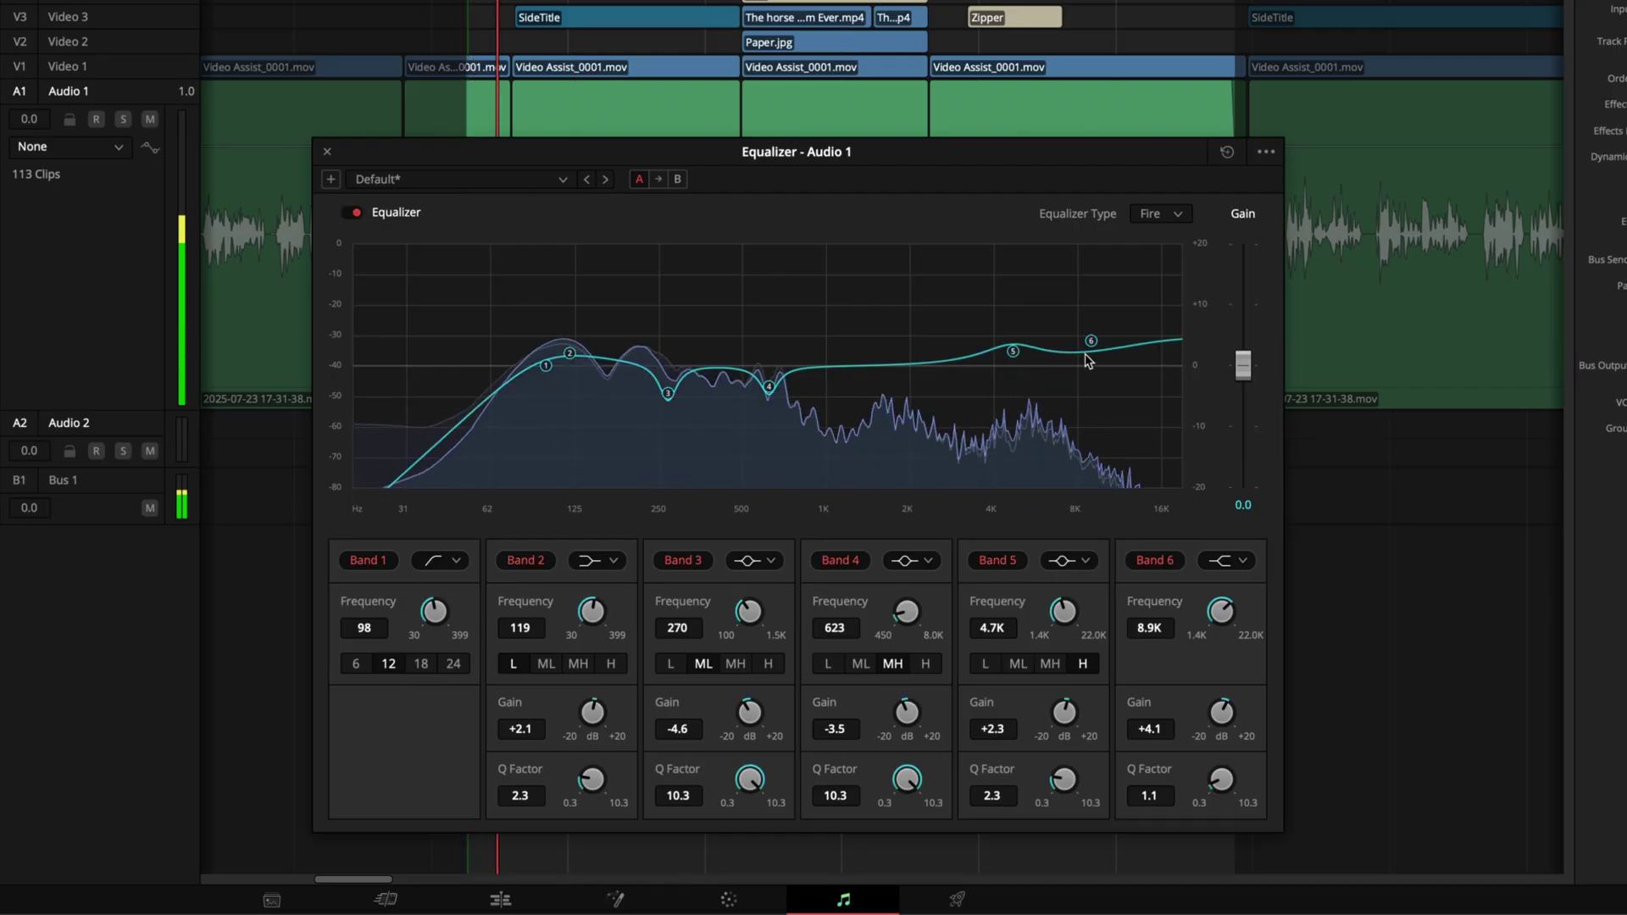
scroll(1247, 378, down, 3)
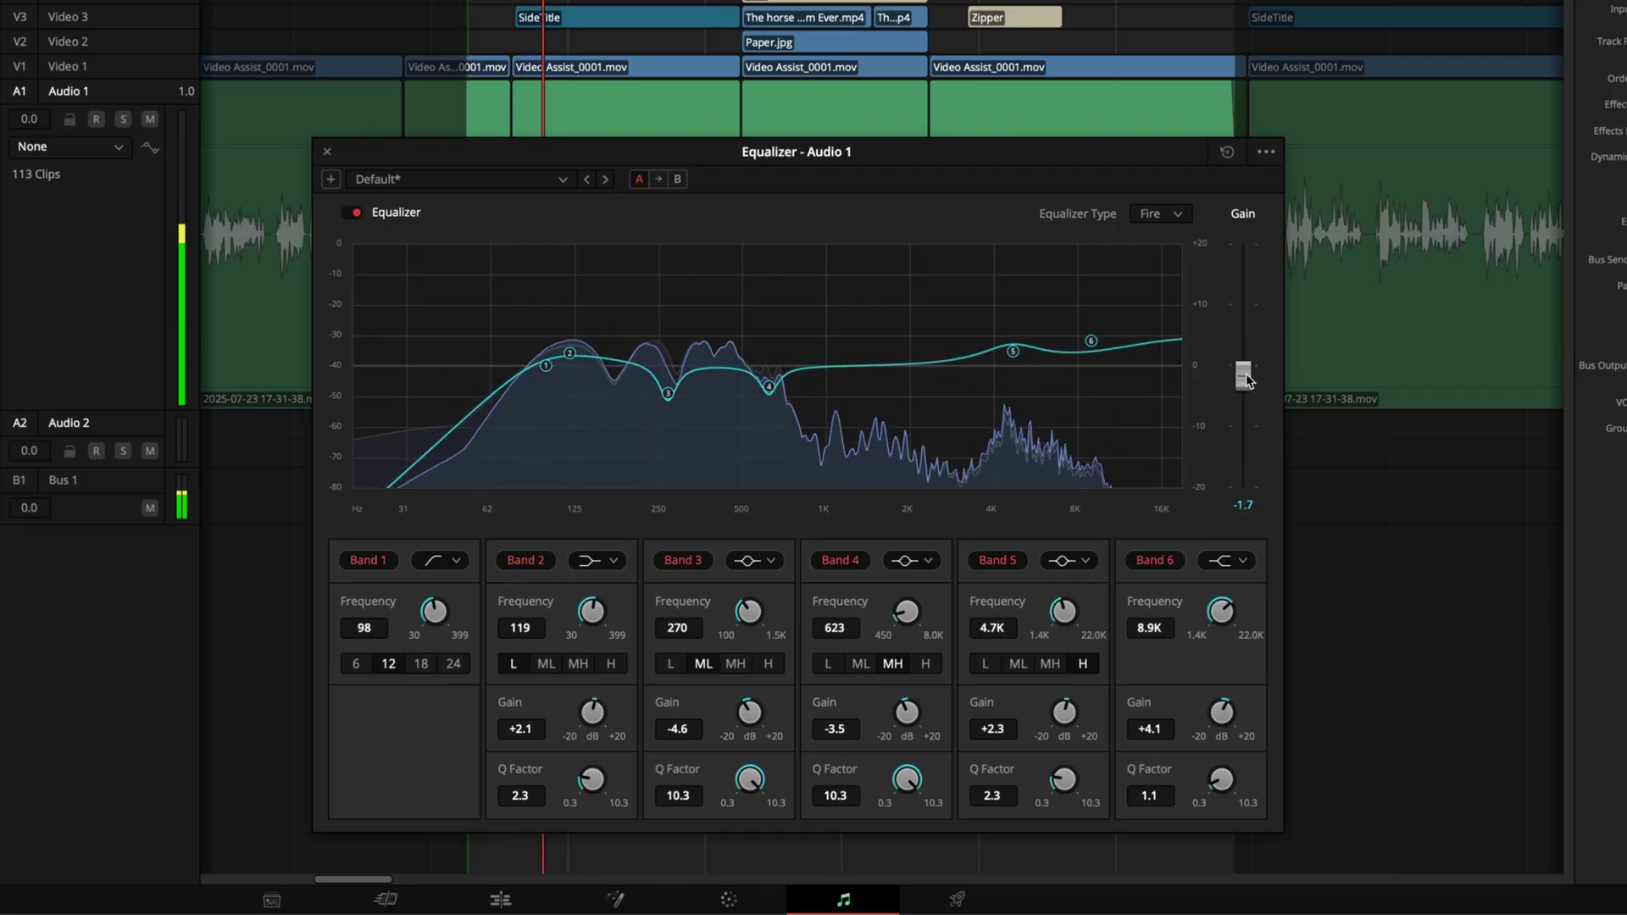
drag(1246, 376, 1246, 378)
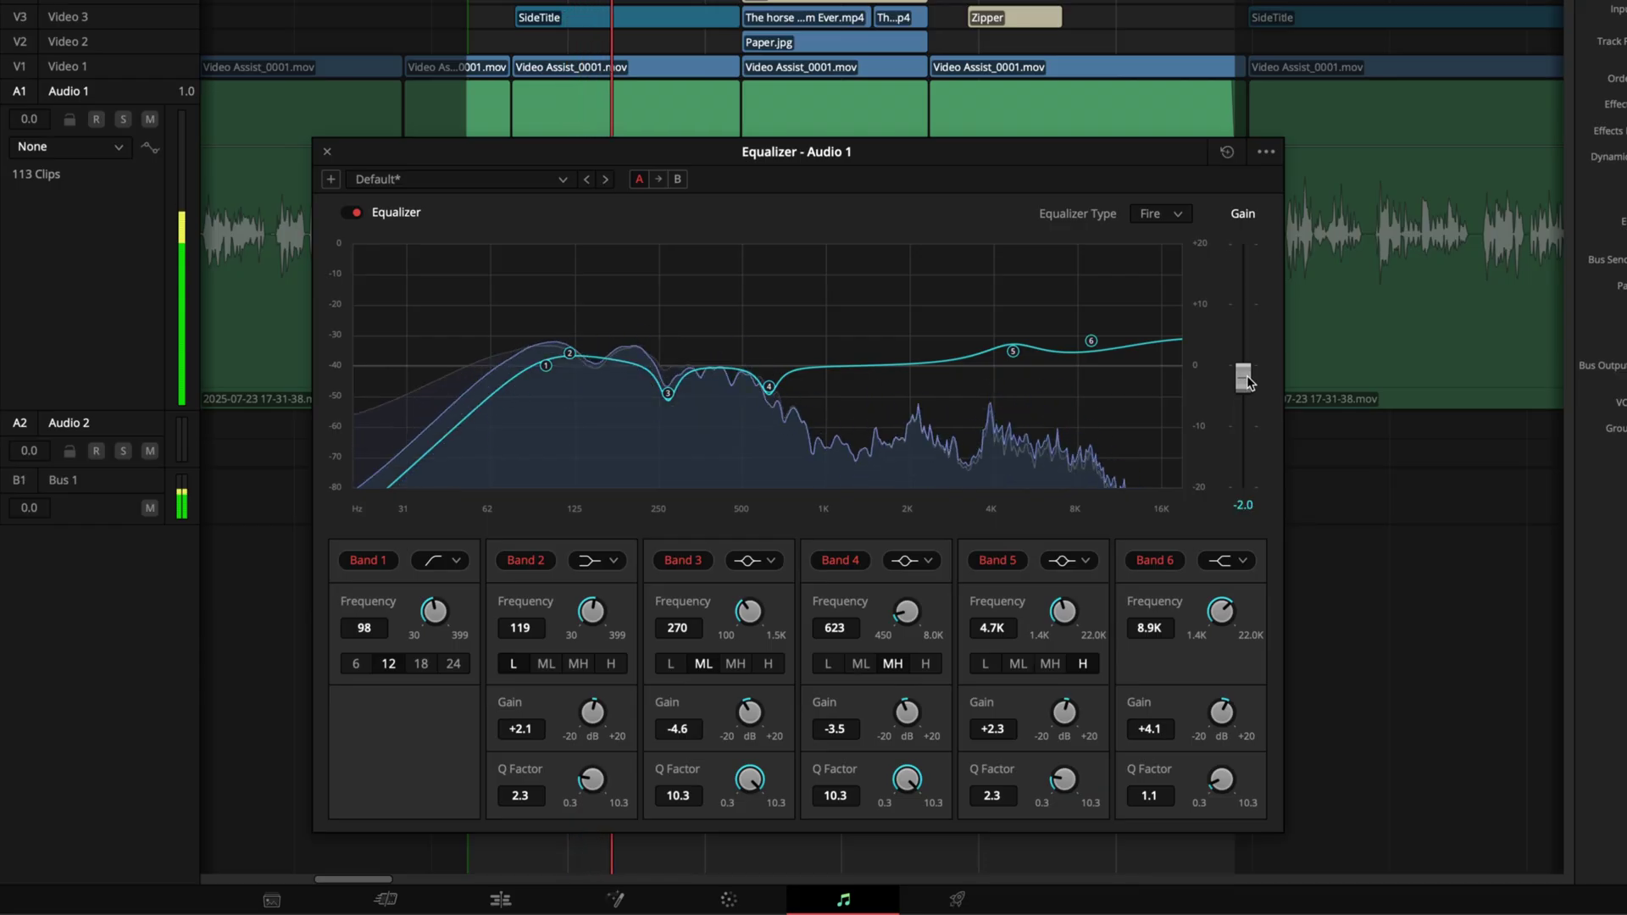
click(356, 210)
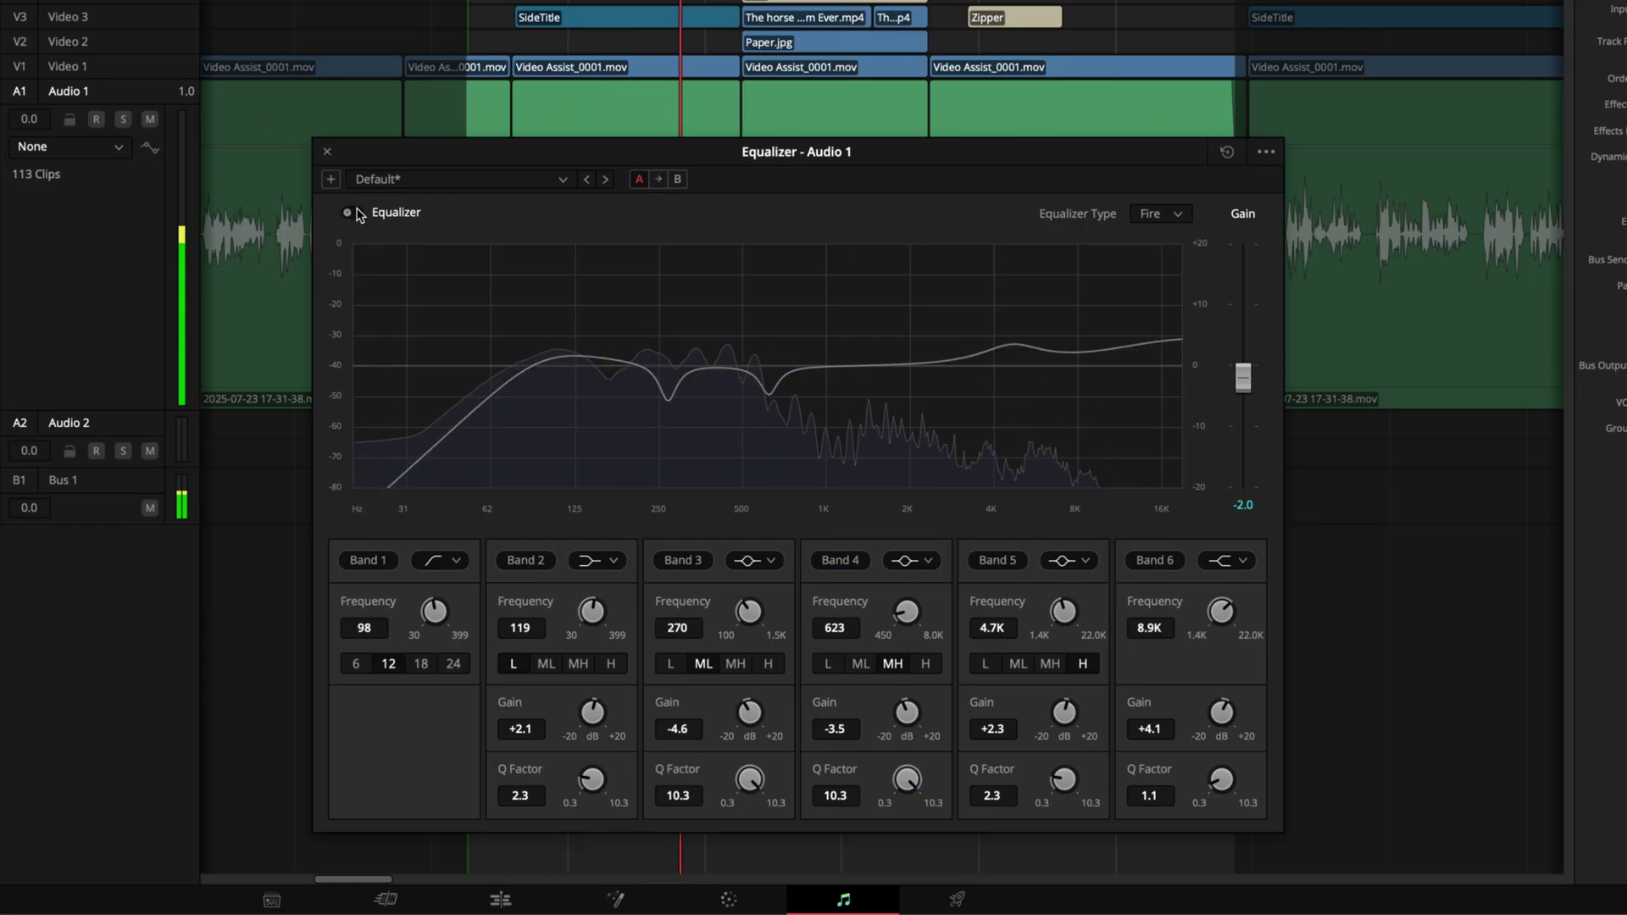
click(357, 211)
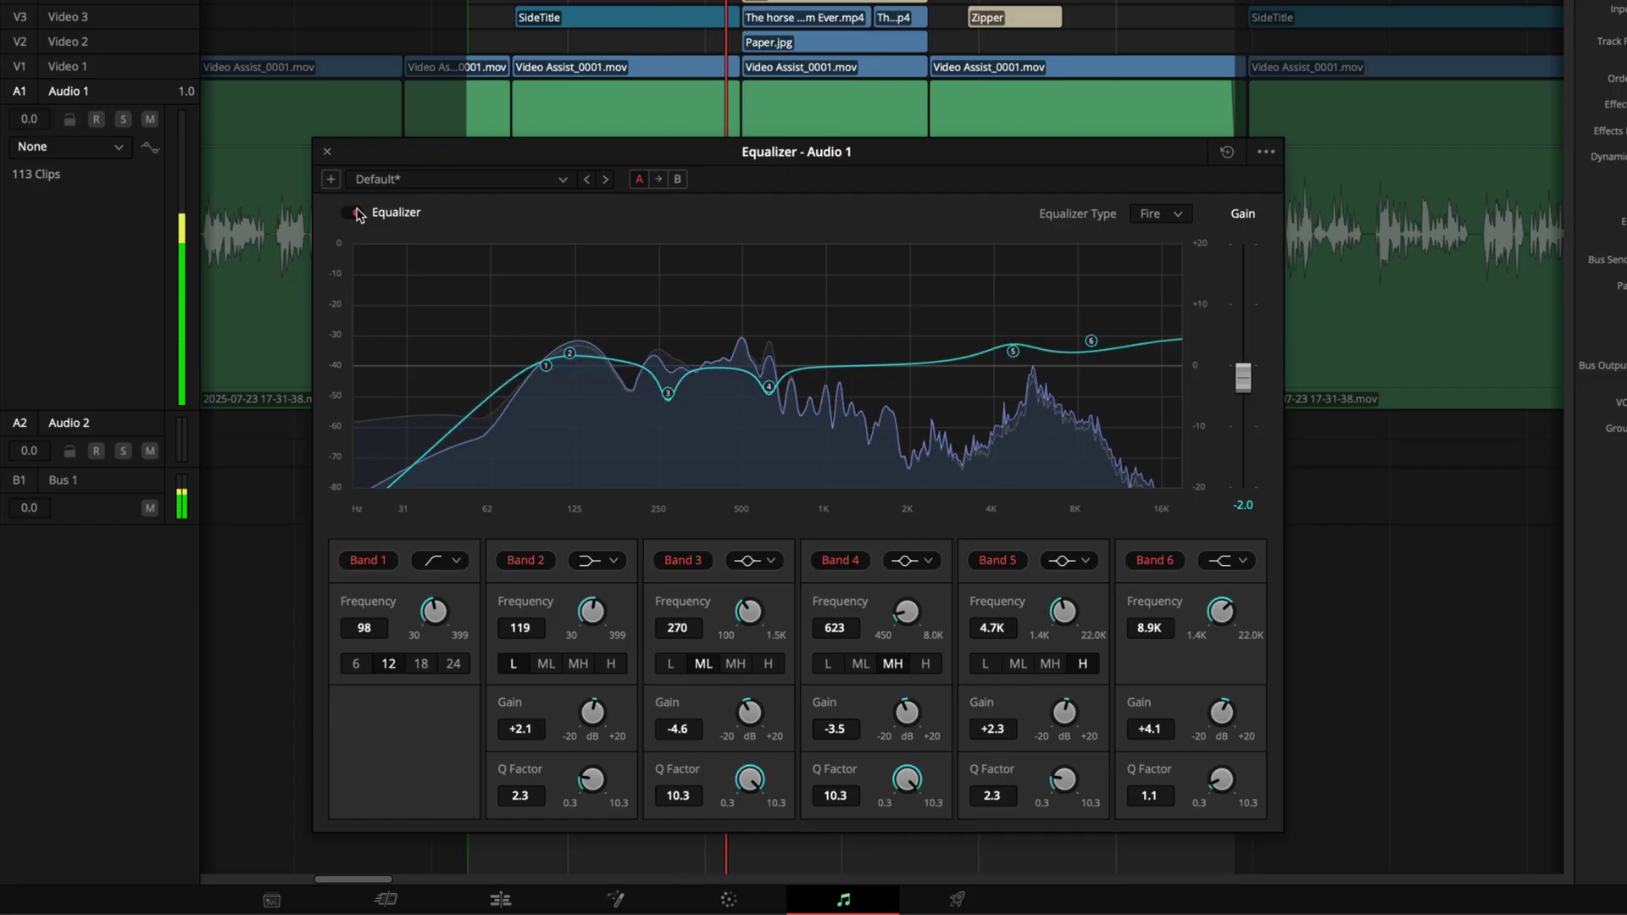
click(357, 212)
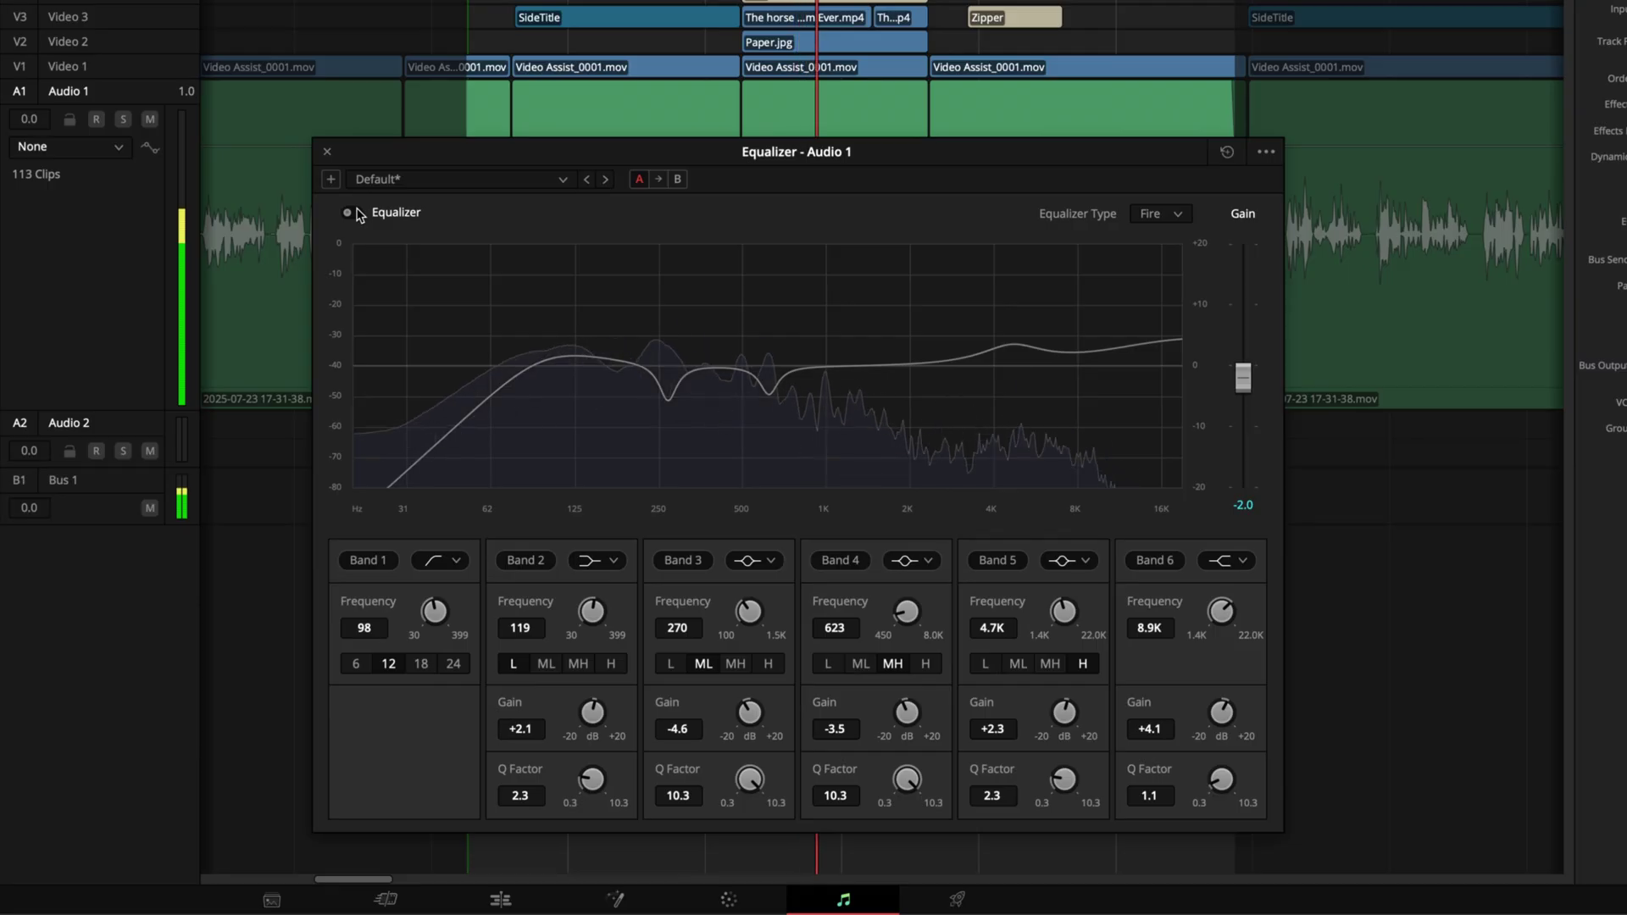
click(357, 212)
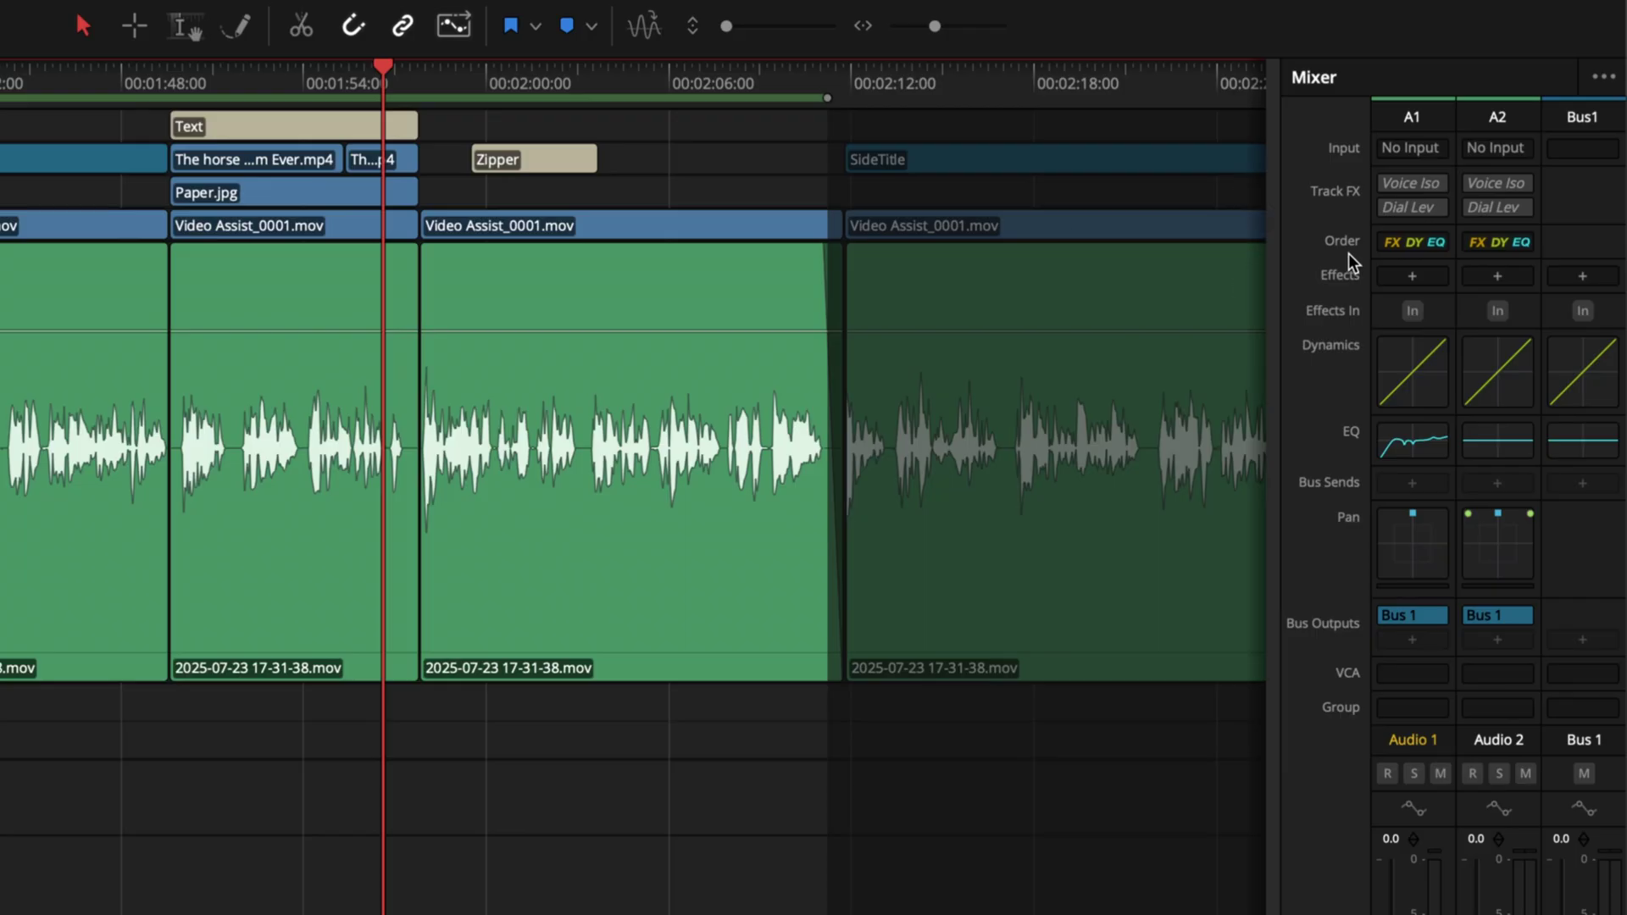
Step: Set Audio 1's processing order to EQ DY FX in the Mixer
click(1420, 242)
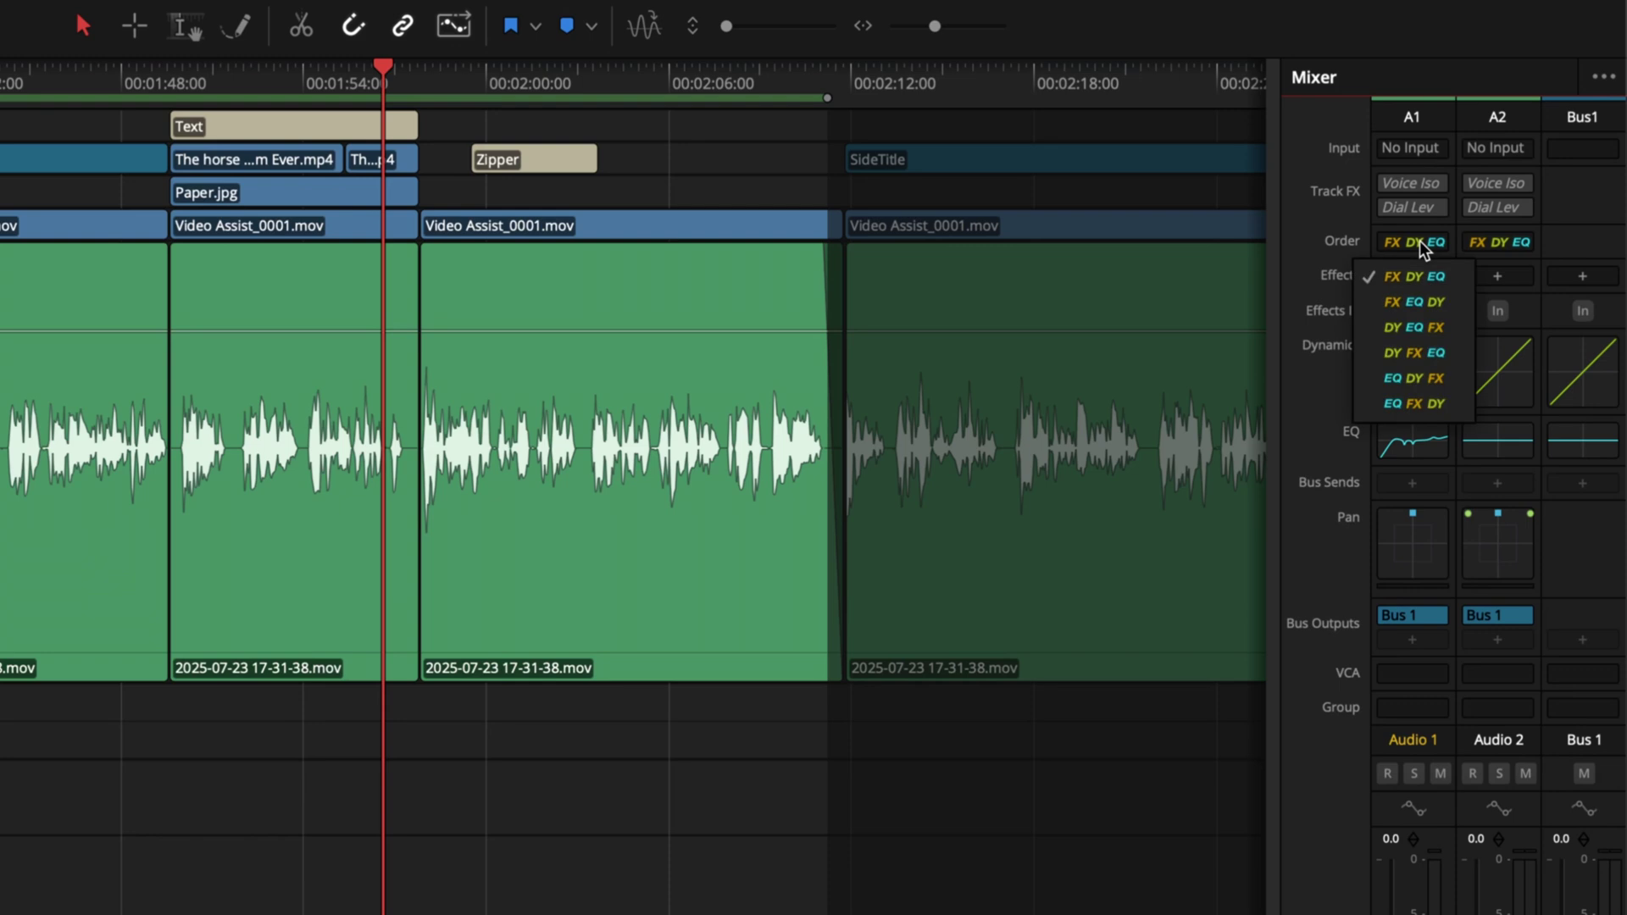
click(1439, 379)
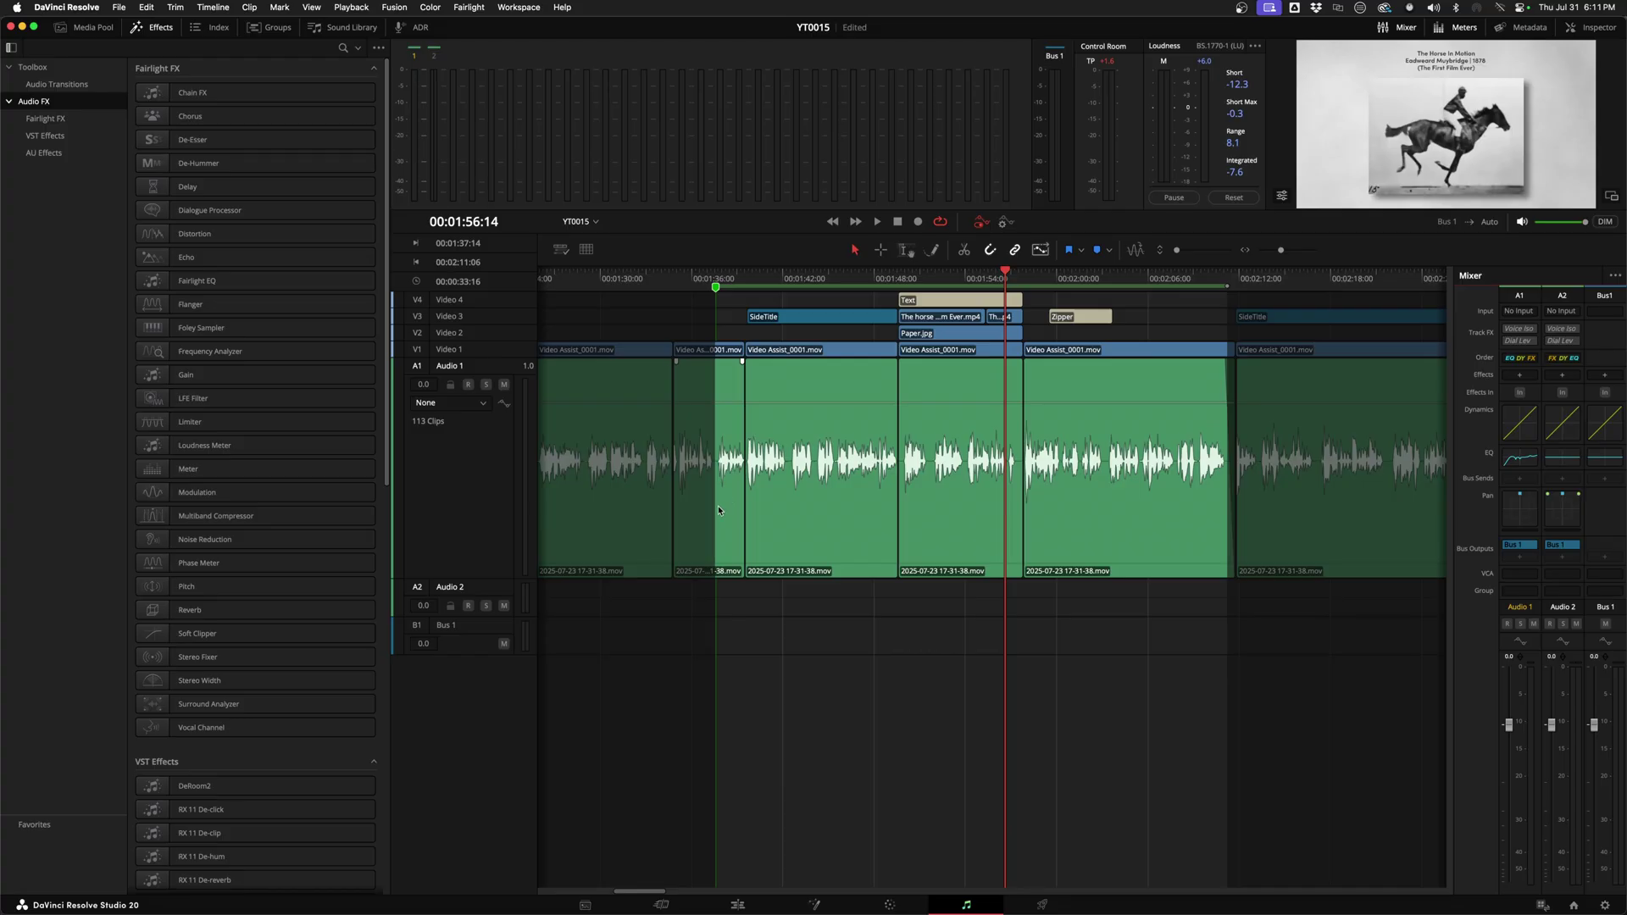
Step: Try Multiband Compressor and Dialogue Processor on Audio 1, undo both, then add Vocal Channel
drag(319, 514, 469, 492)
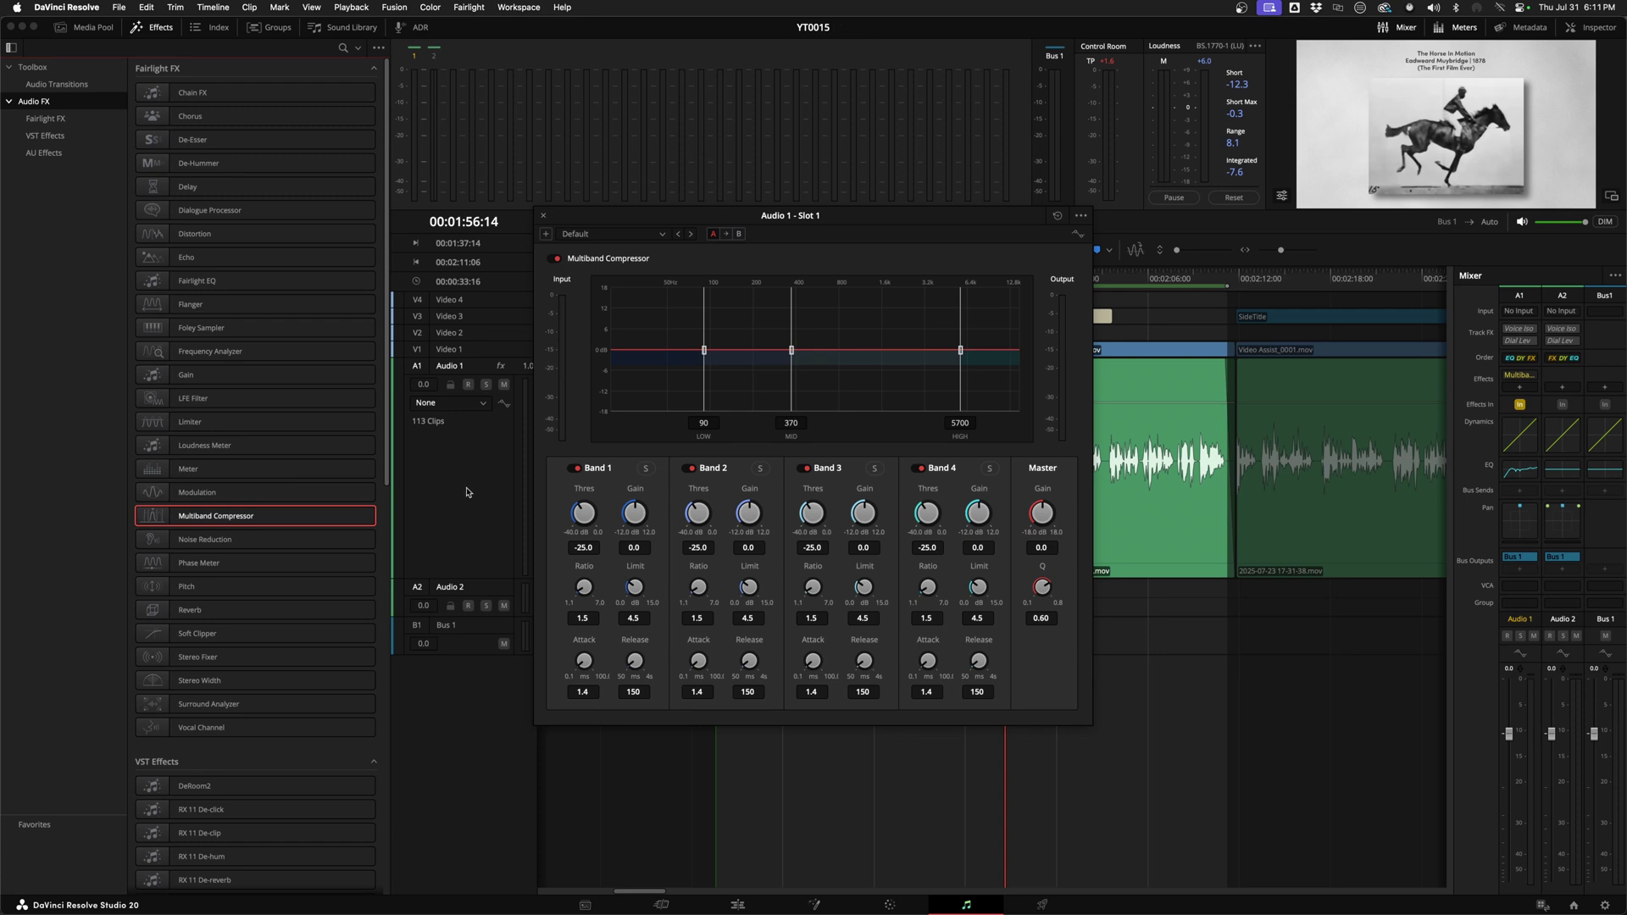
key(super+z)
drag(262, 211, 461, 473)
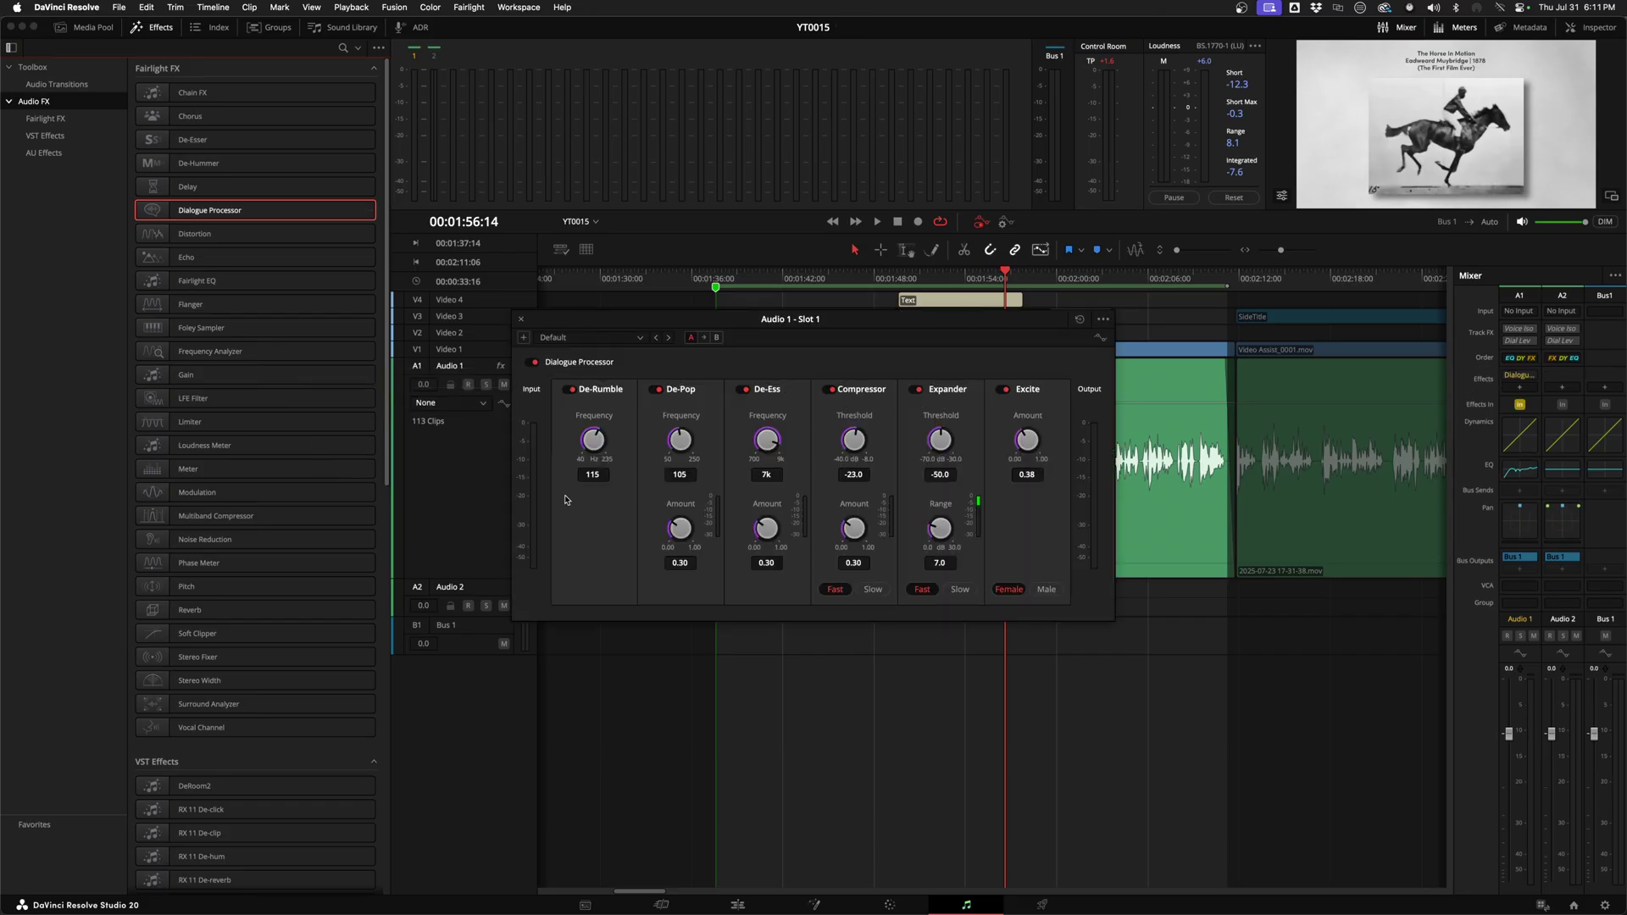
key(super+z)
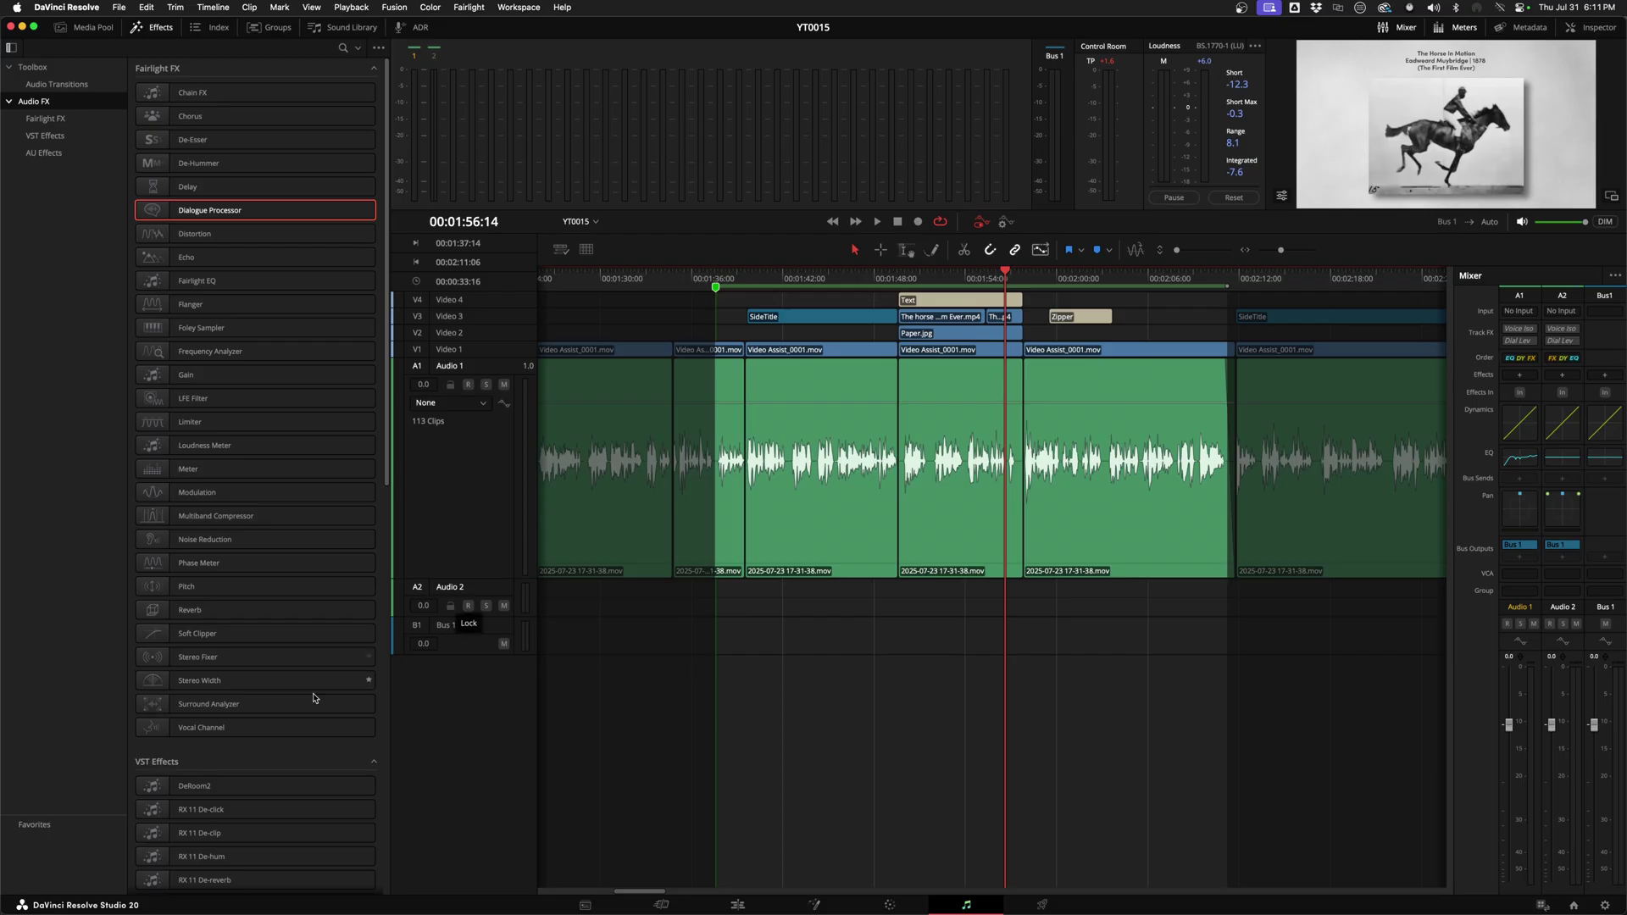
drag(262, 727, 461, 504)
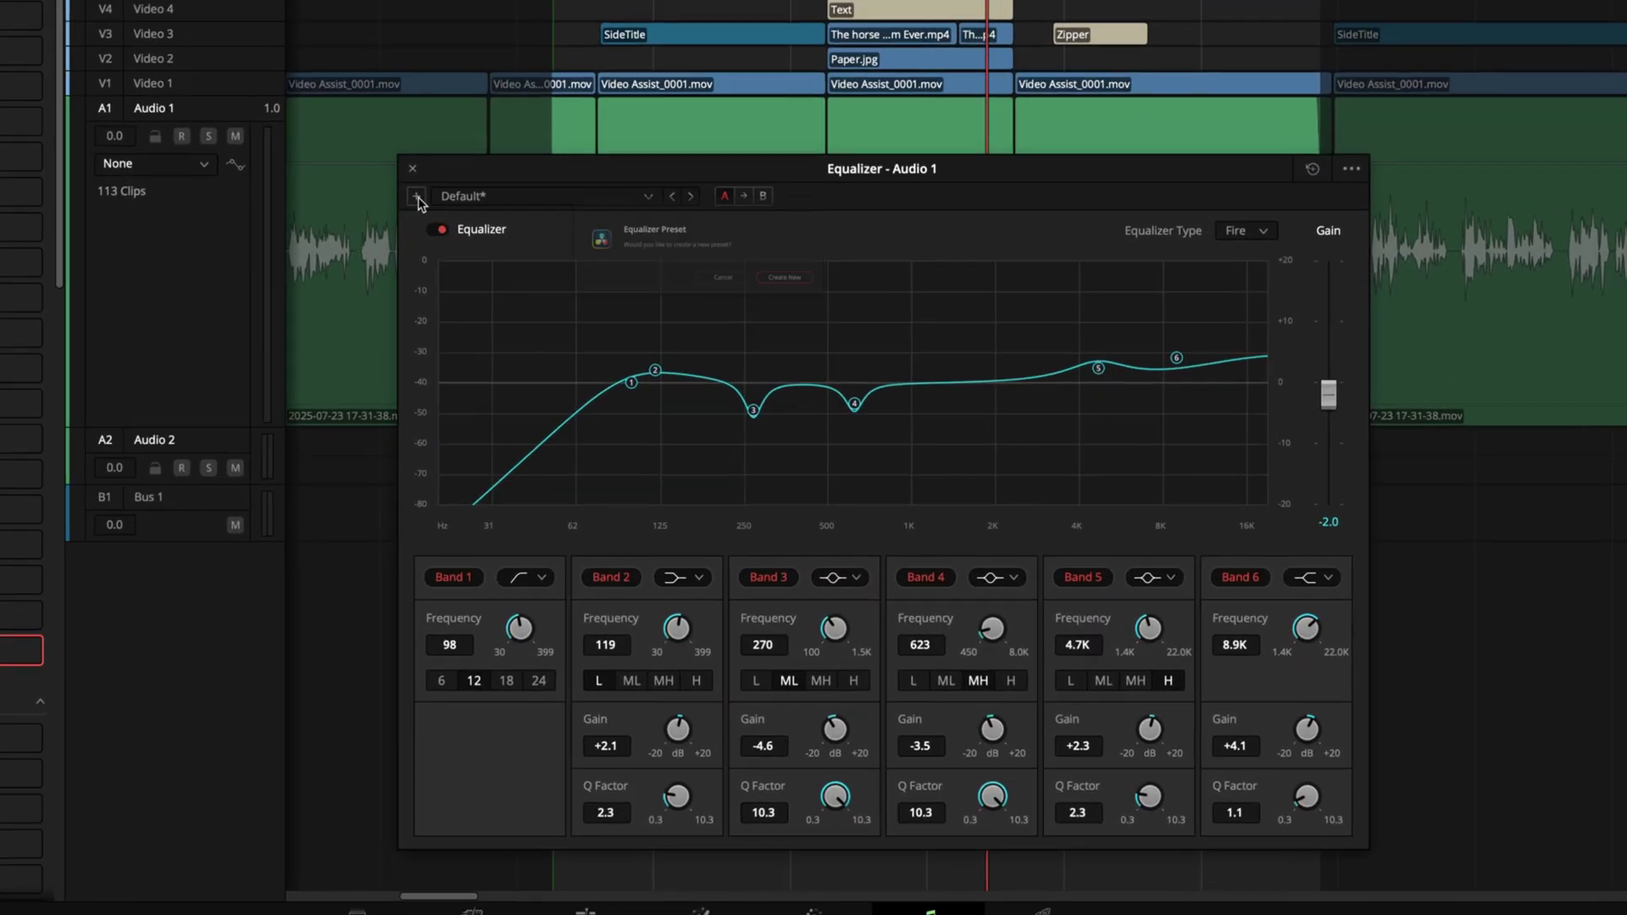
Step: Save the Audio 1 equalizer as a new preset named 'Voice 01' and find it in the preset list
click(623, 423)
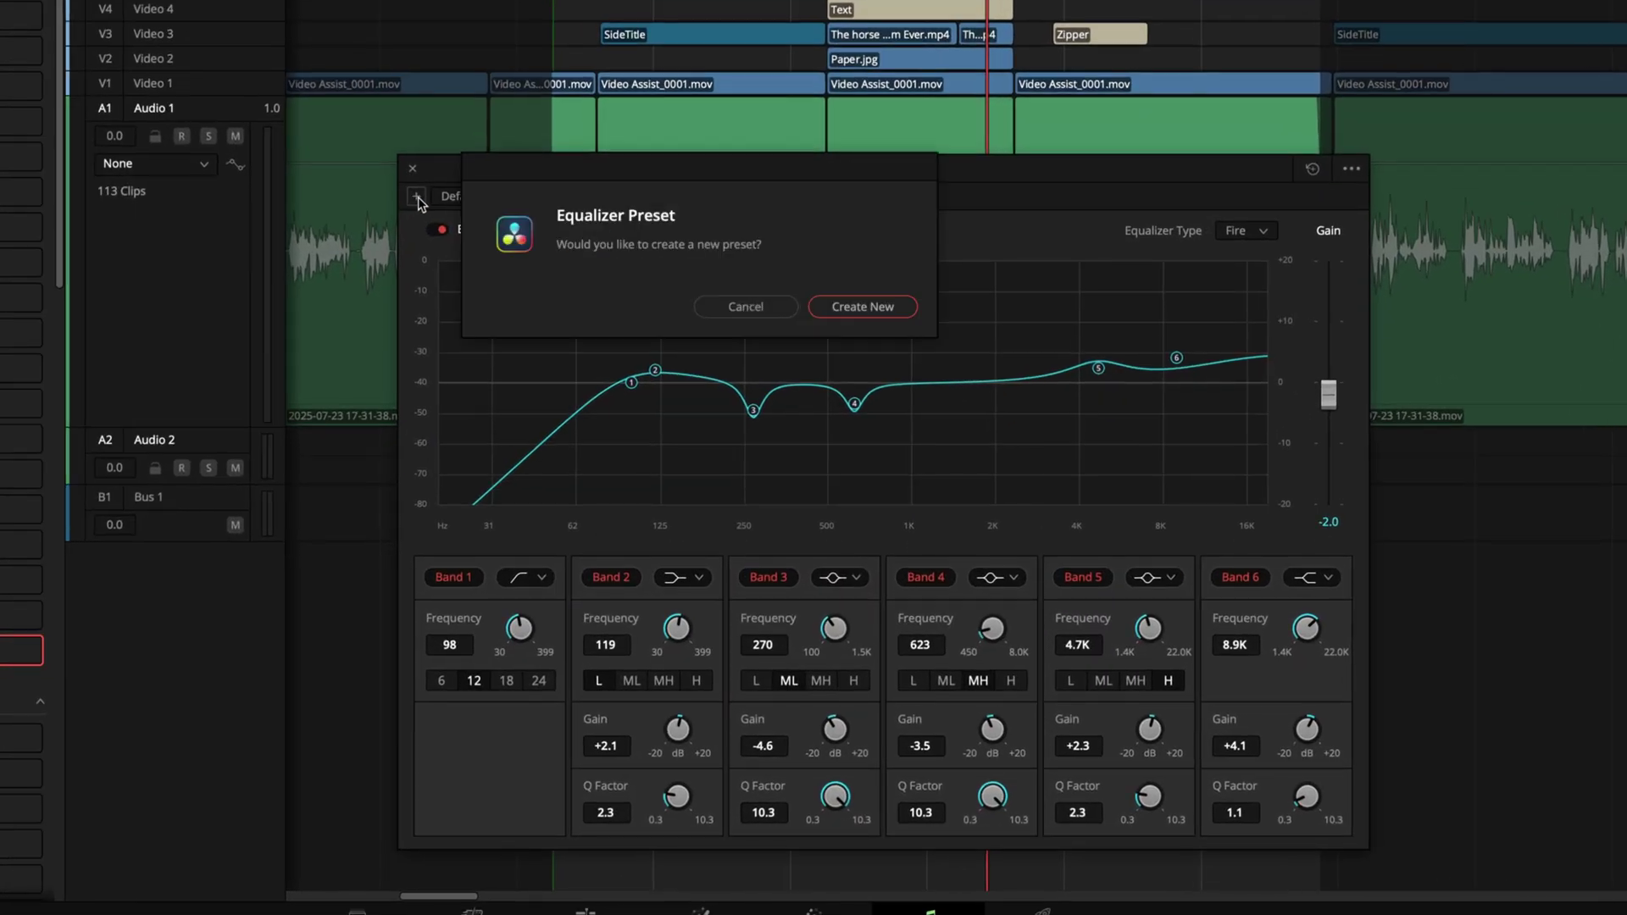
click(862, 307)
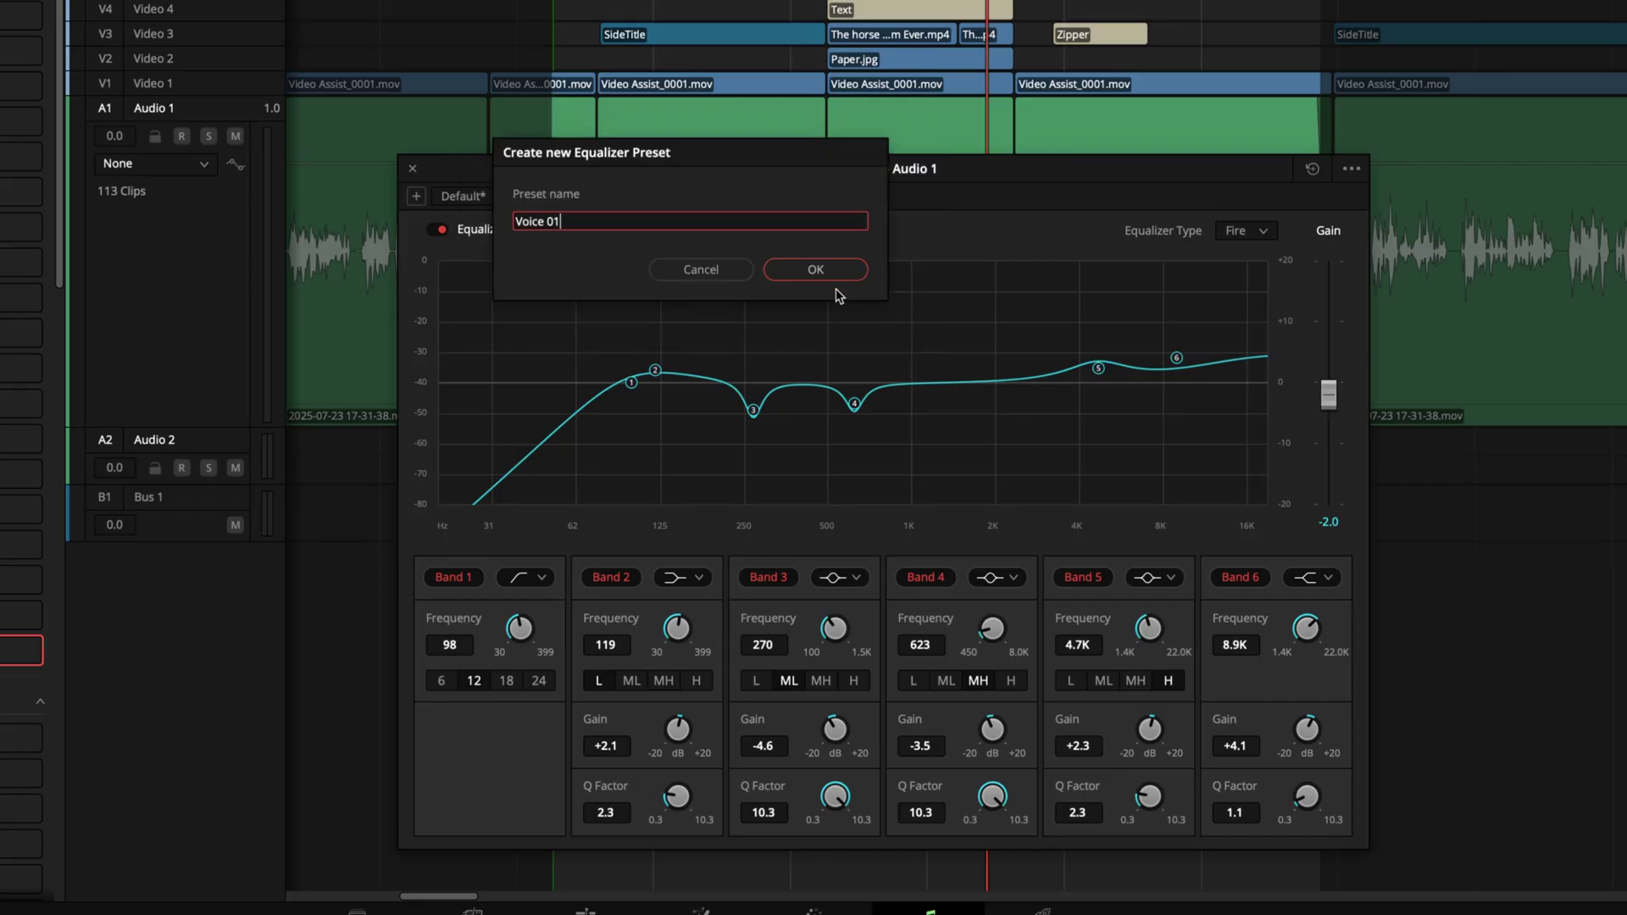
click(816, 270)
click(649, 197)
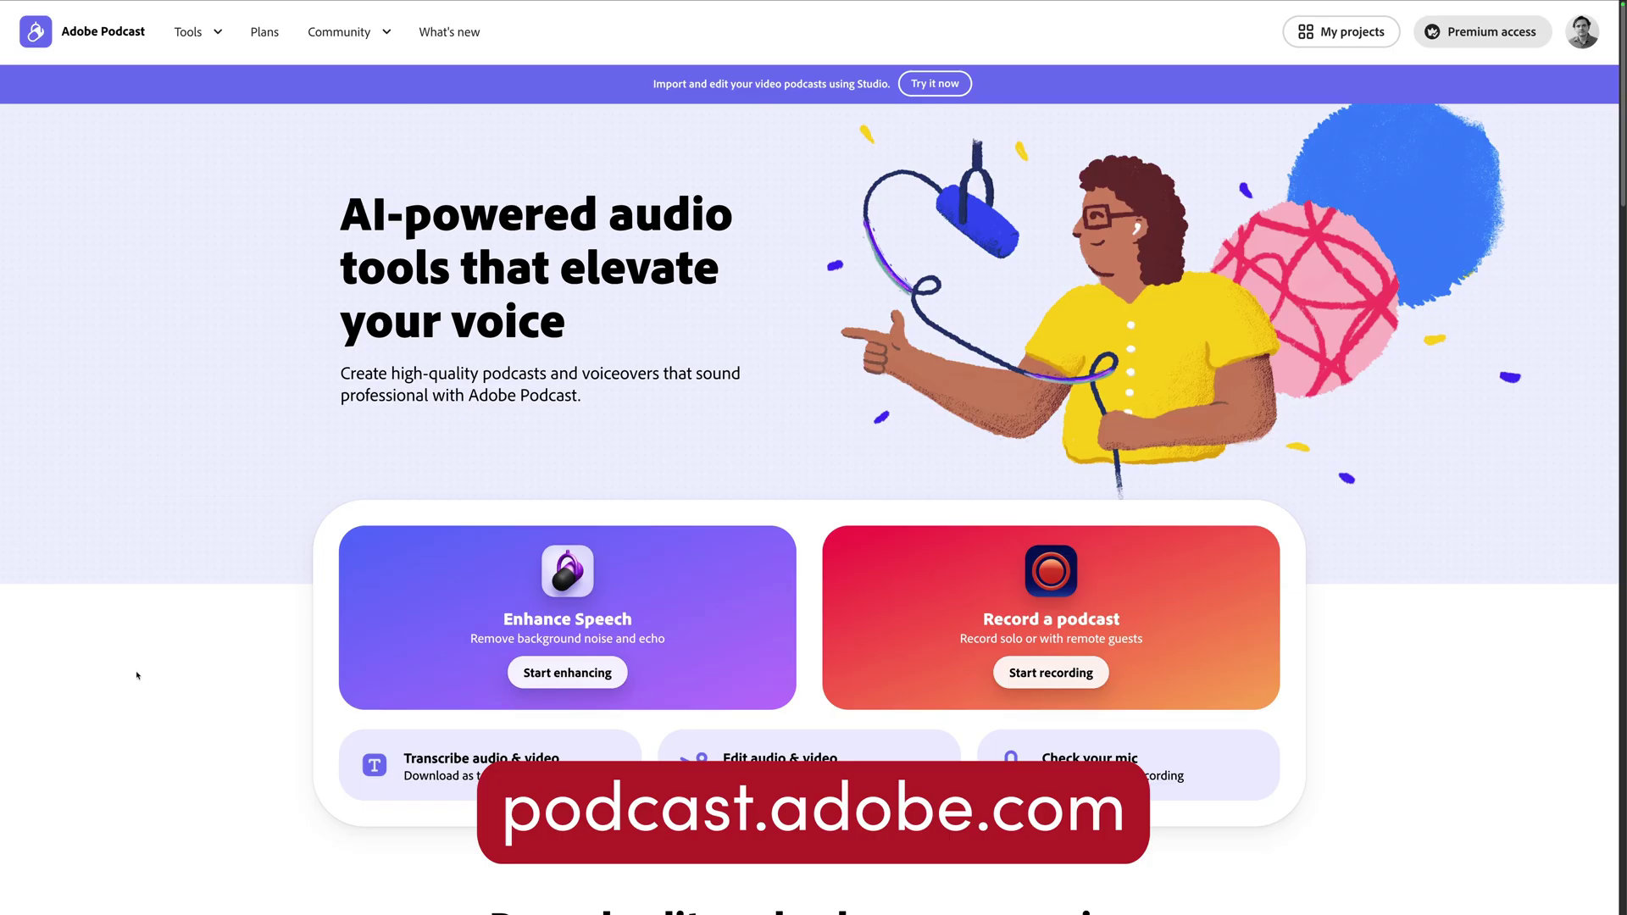
Step: Upload AI Test.wav to Enhance Speech and play it, switching between Original and Enhanced
click(359, 689)
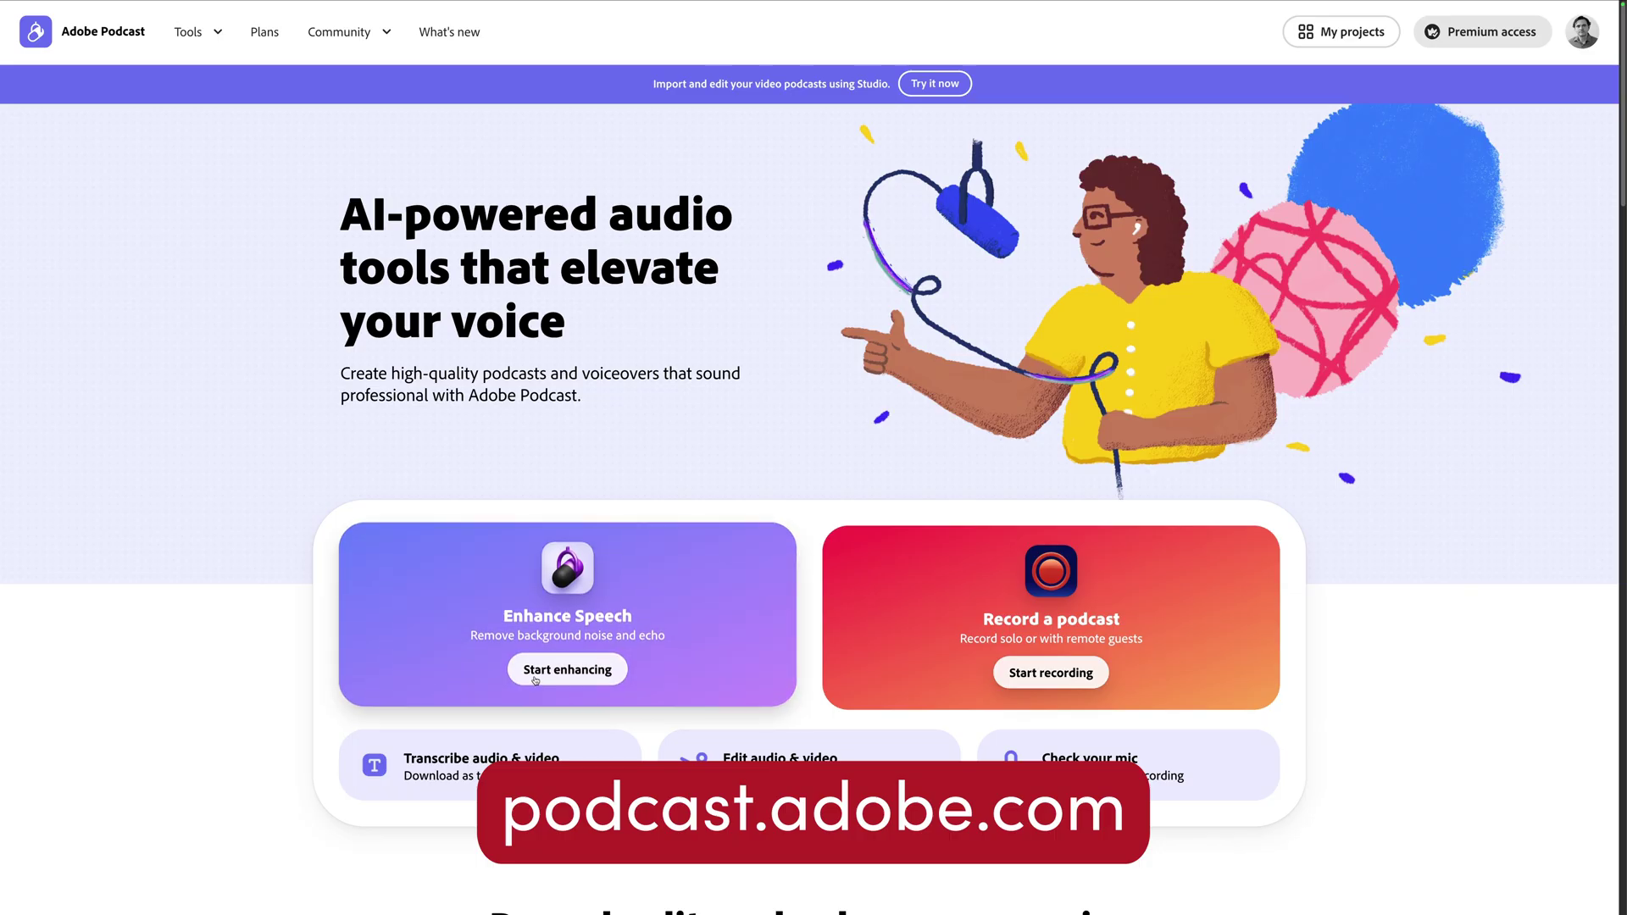
drag(140, 472, 458, 406)
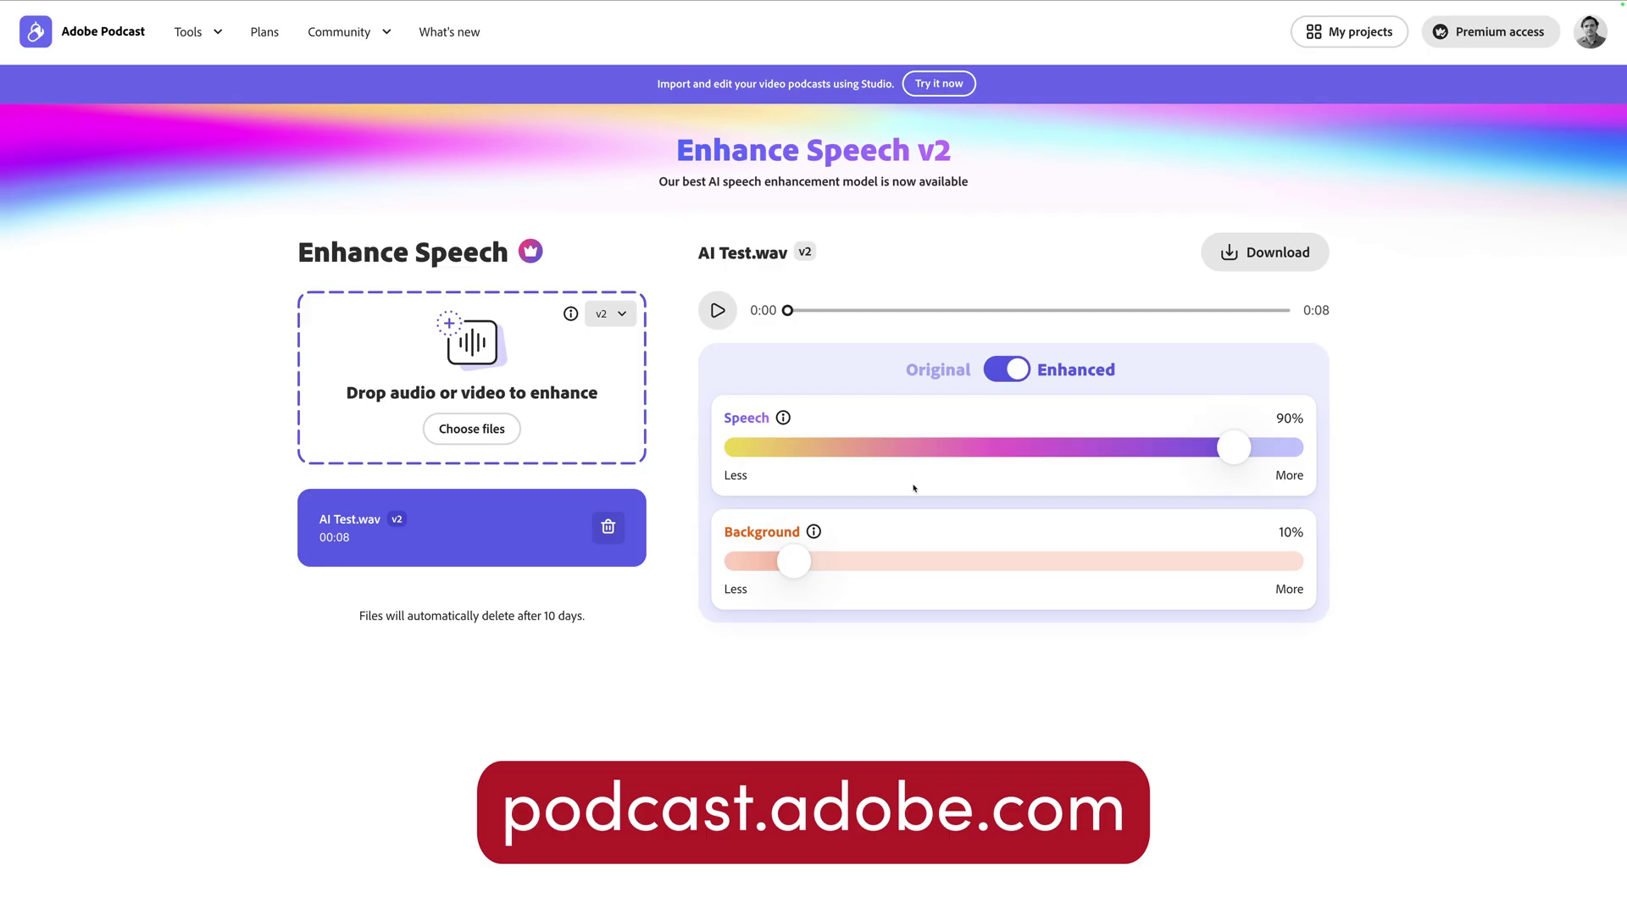
click(999, 373)
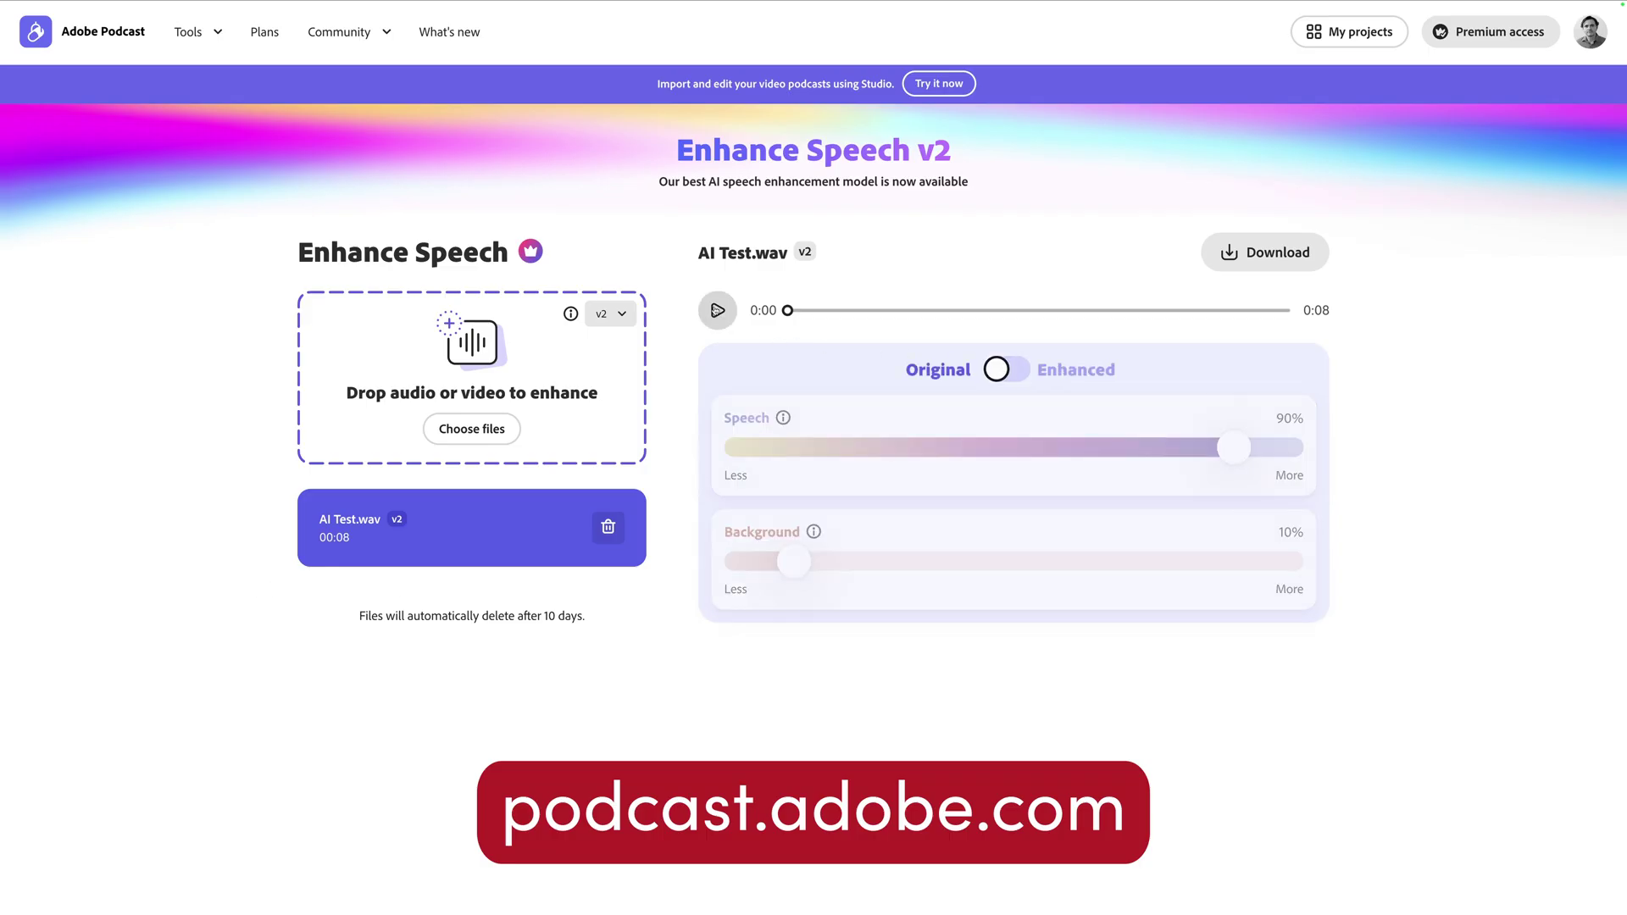
click(717, 310)
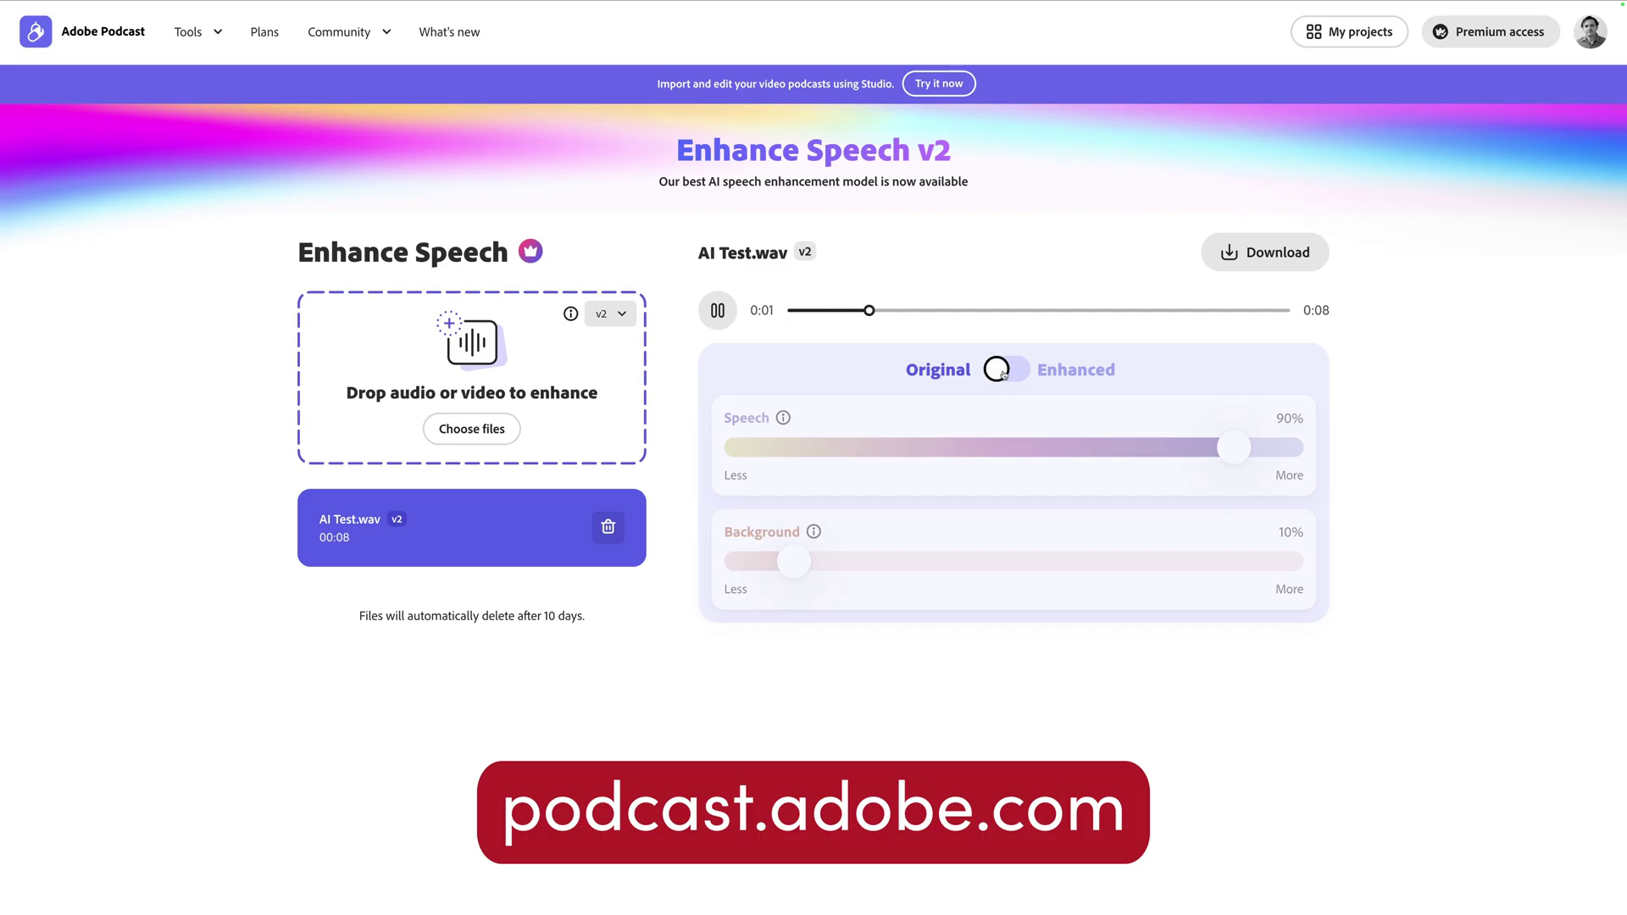
click(1003, 374)
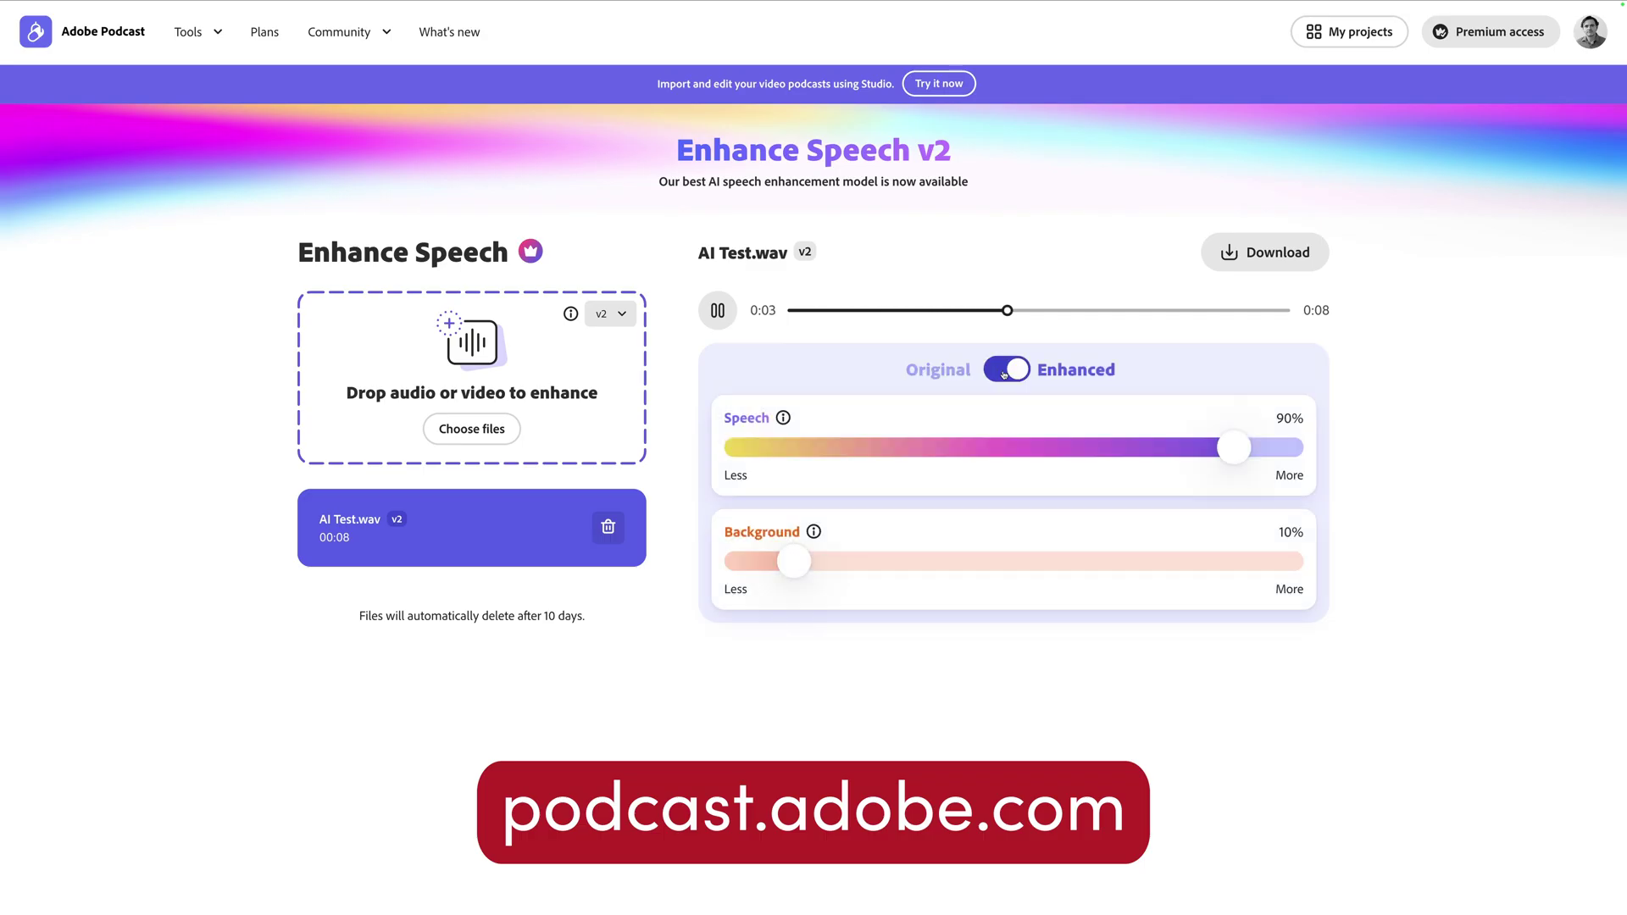